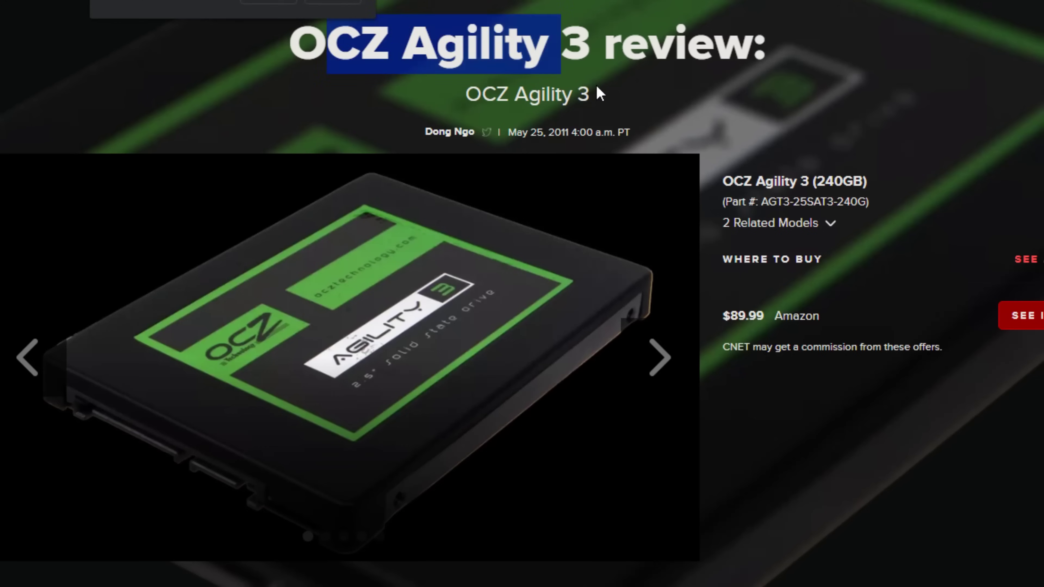
Highlight the OCZ Agility 3 review's May 25 publication date and scroll down toward the ratings
{"action": "left_click", "coordinate": [599, 93]}
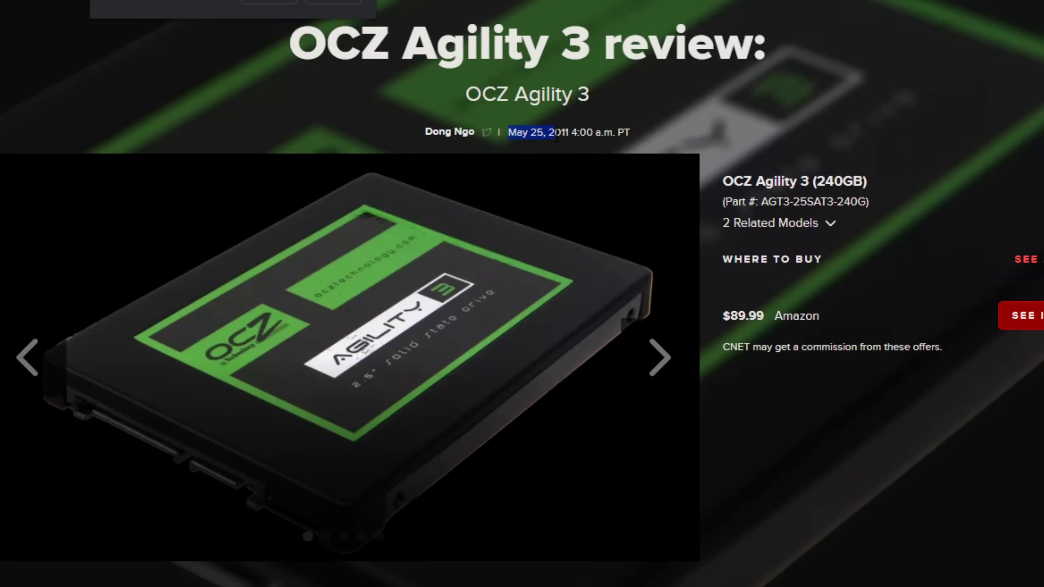
{"action": "left_click_drag", "start_coordinate": [594, 139], "coordinate": [544, 124]}
{"action": "scroll", "coordinate": [1012, 93], "scroll_direction": "down", "scroll_amount": 15}
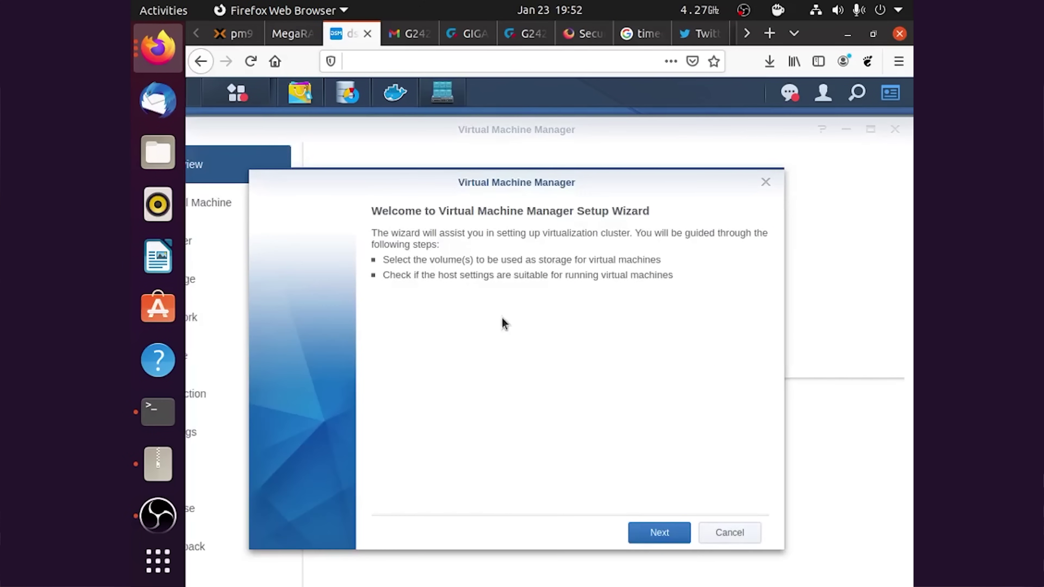
Complete the Virtual Machine Manager wizard, confirming the network prompt and keeping Volume 1 for VM storage
{"action": "left_click", "coordinate": [659, 532]}
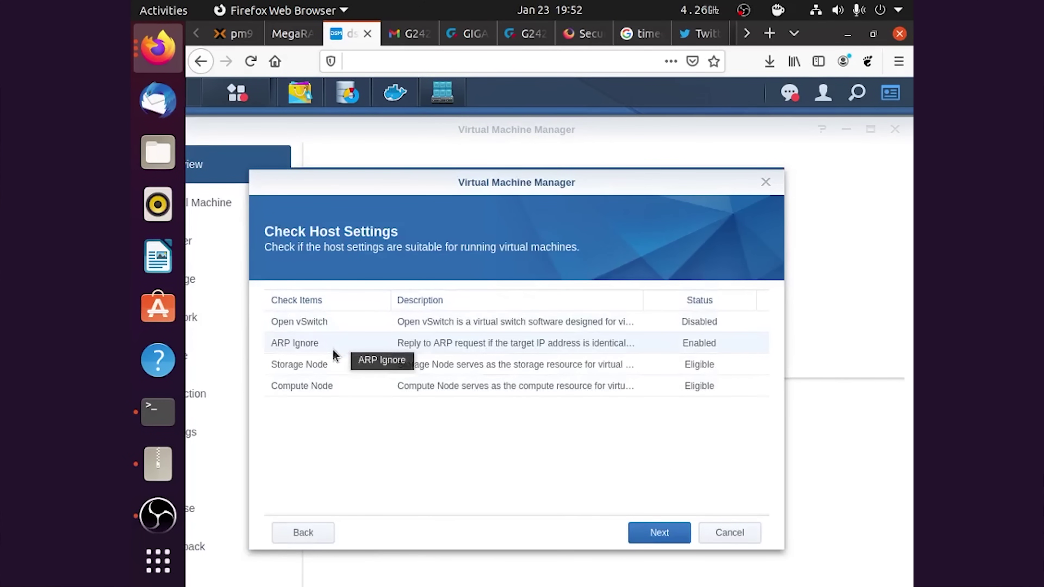
{"action": "left_click", "coordinate": [660, 533]}
{"action": "left_click", "coordinate": [613, 393]}
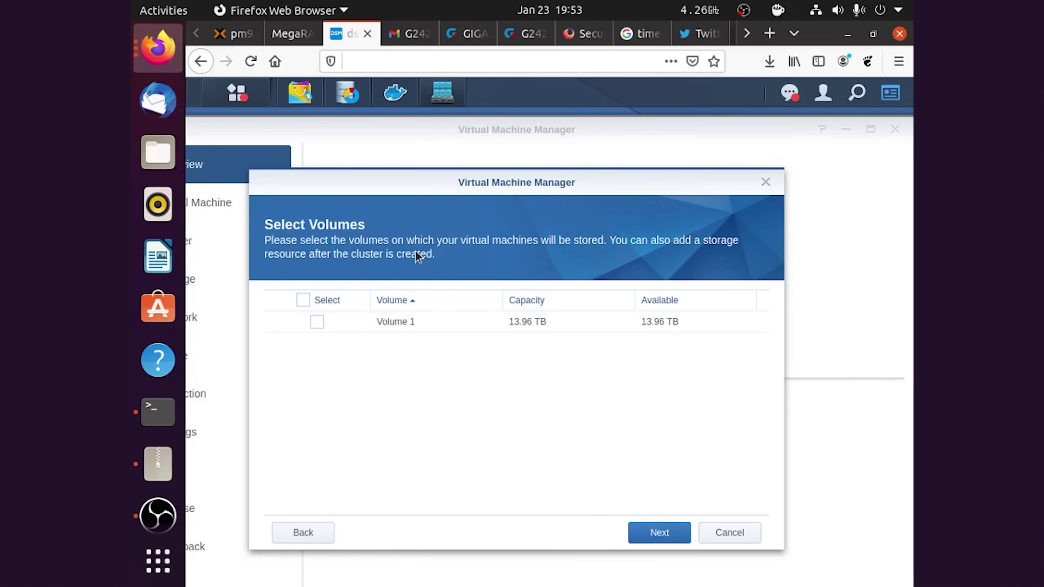
{"action": "left_click", "coordinate": [318, 325]}
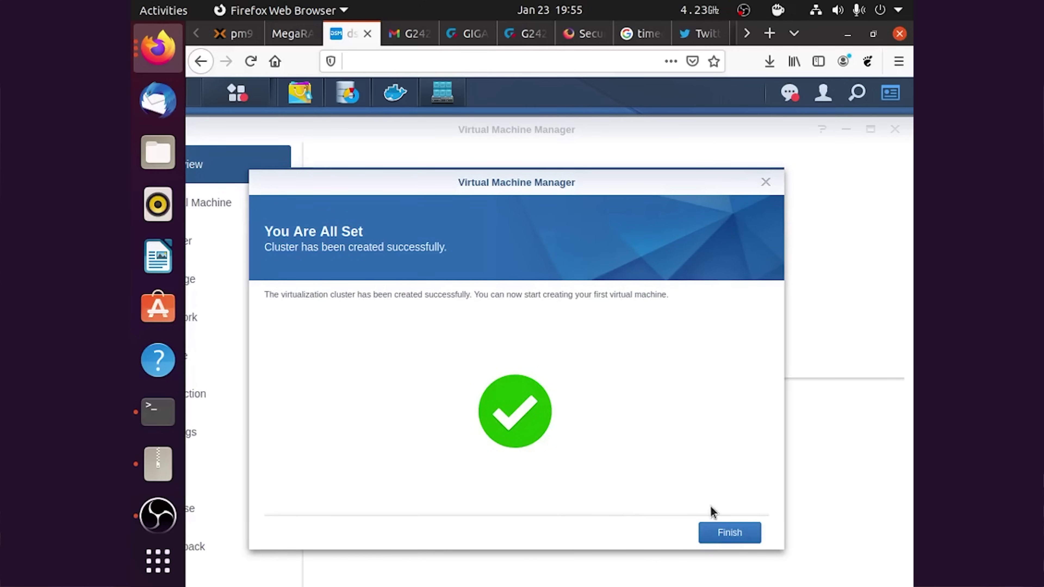
{"action": "left_click", "coordinate": [730, 533]}
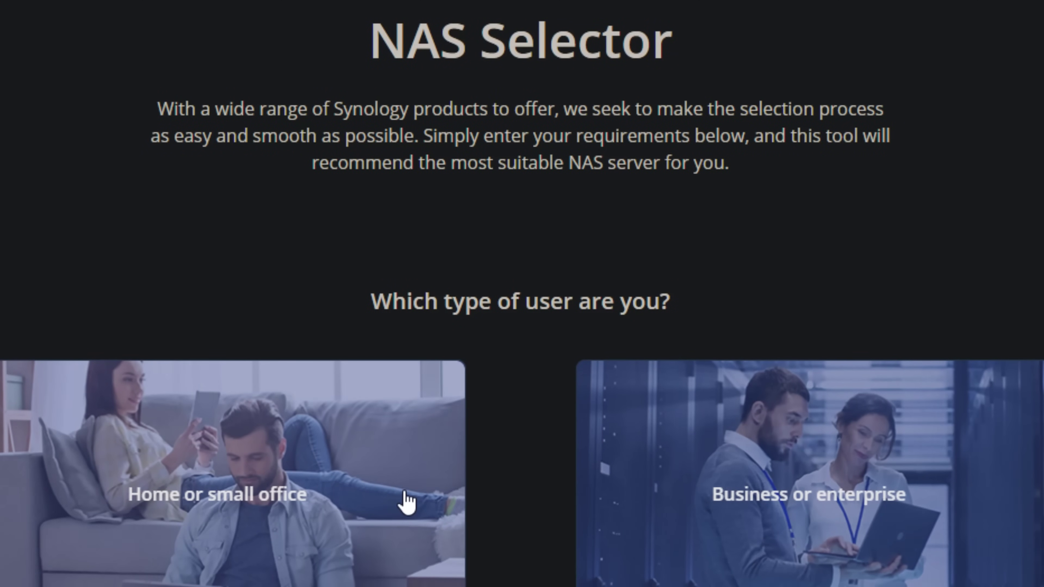
Choose Home or small office in the NAS Selector and get the recommended NAS models
{"action": "left_click", "coordinate": [192, 492]}
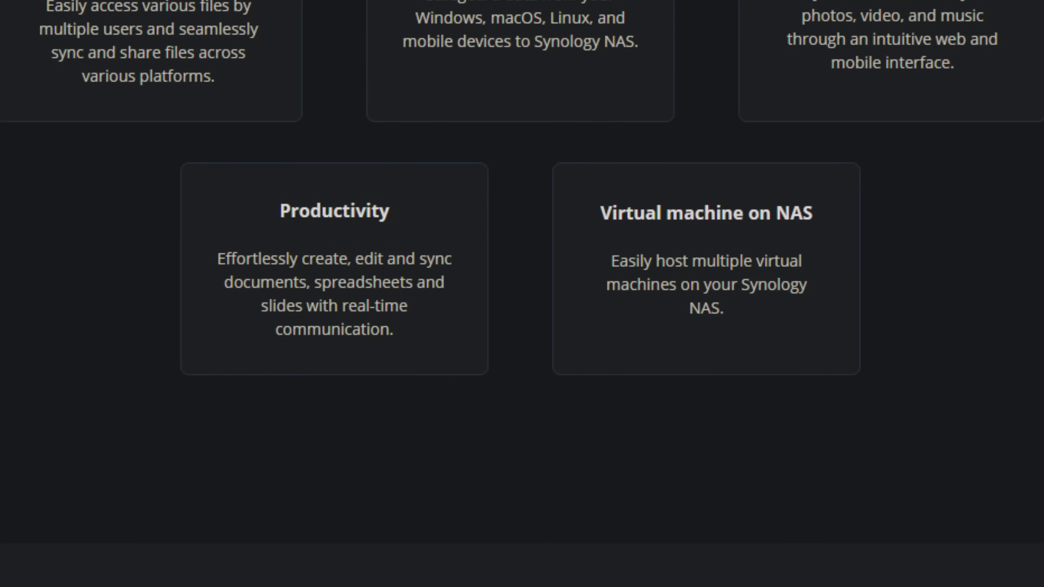
{"action": "scroll", "coordinate": [522, 294], "scroll_direction": "up", "scroll_amount": 5}
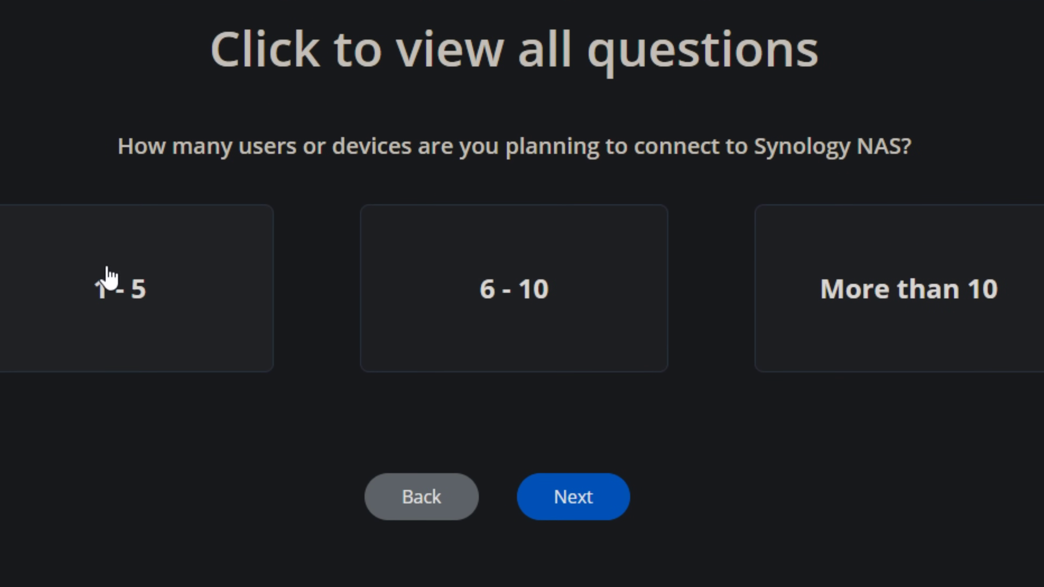
{"action": "left_click", "coordinate": [598, 500]}
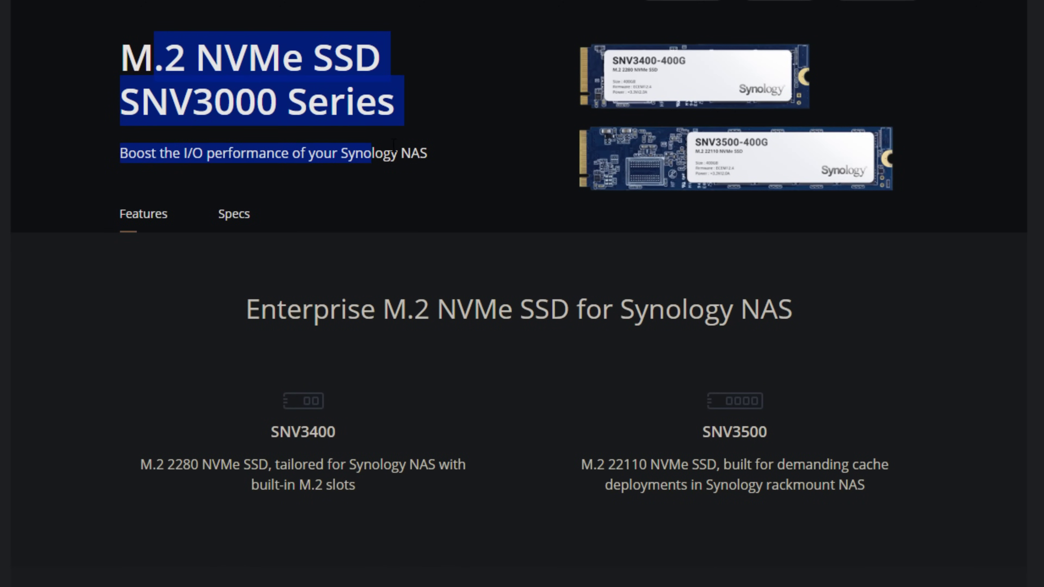
Show the SNV3000 Series Specs and scroll down the Hardware Specifications table
{"action": "left_click", "coordinate": [233, 214]}
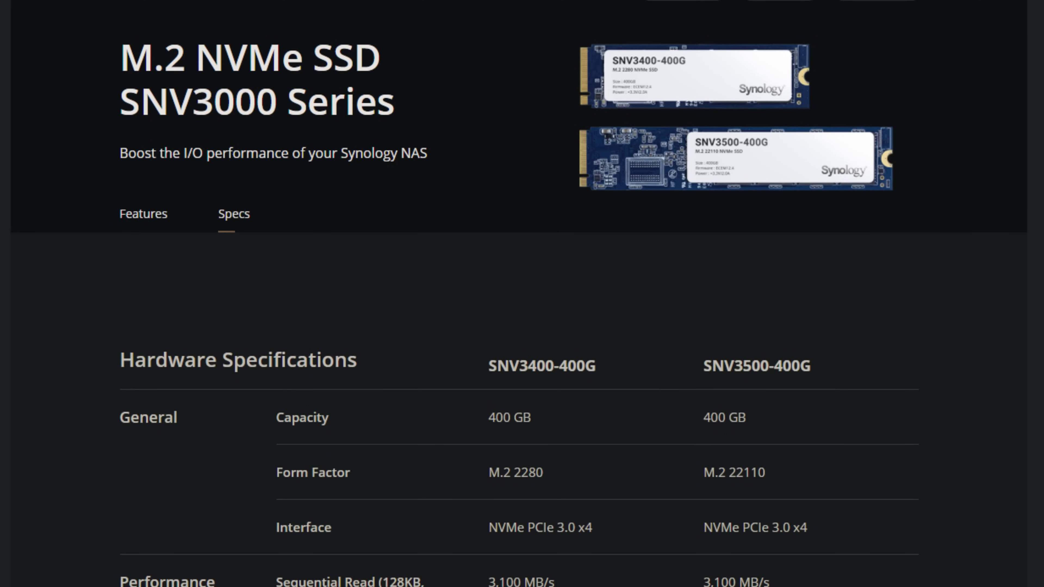
{"action": "scroll", "coordinate": [519, 312], "scroll_direction": "down", "scroll_amount": 2}
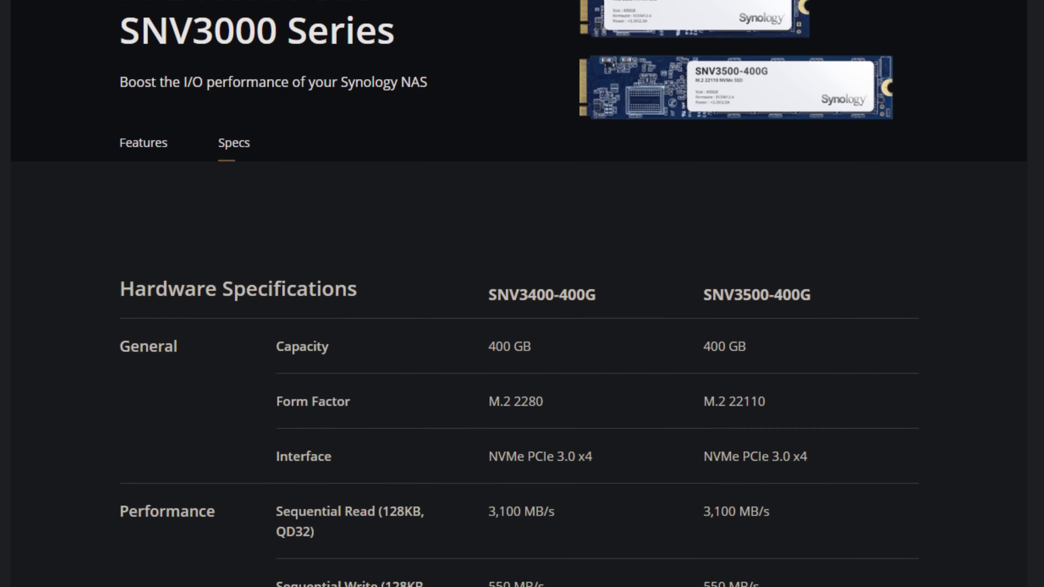
{"action": "scroll", "coordinate": [518, 312], "scroll_direction": "down", "scroll_amount": 3}
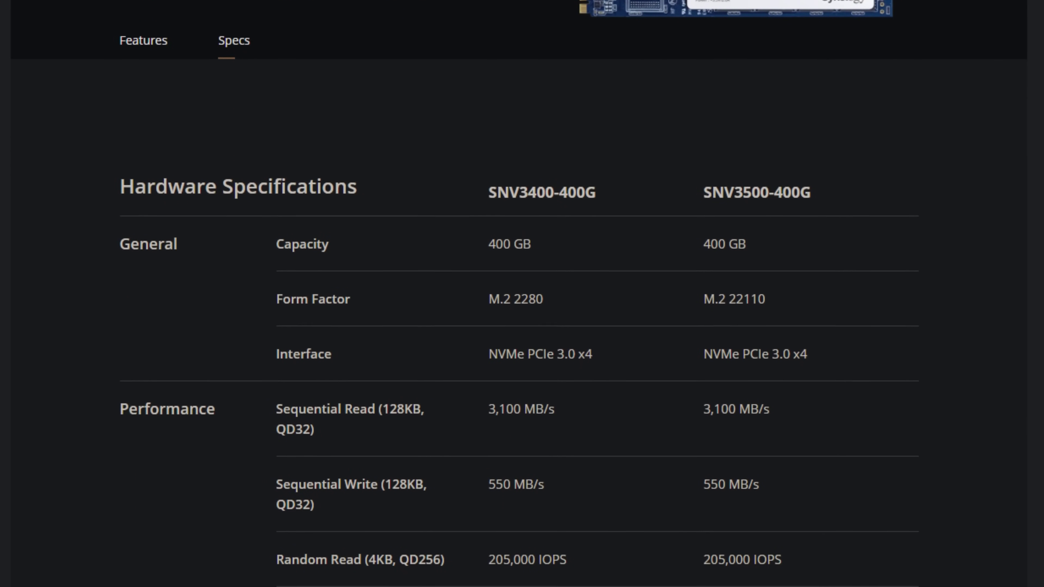
{"action": "scroll", "coordinate": [519, 312], "scroll_direction": "down", "scroll_amount": 3}
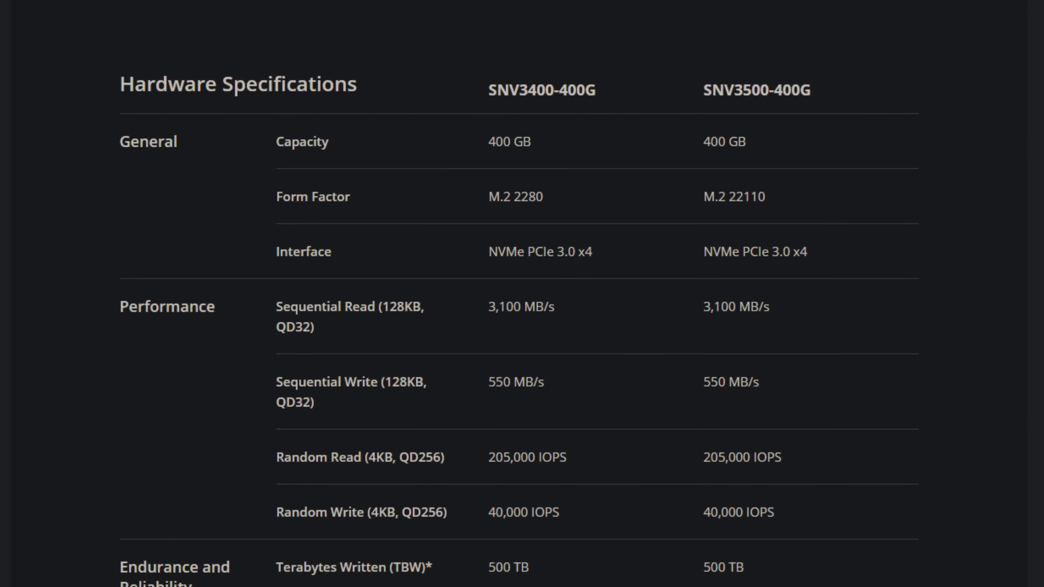
{"action": "scroll", "coordinate": [519, 311], "scroll_direction": "down", "scroll_amount": 3}
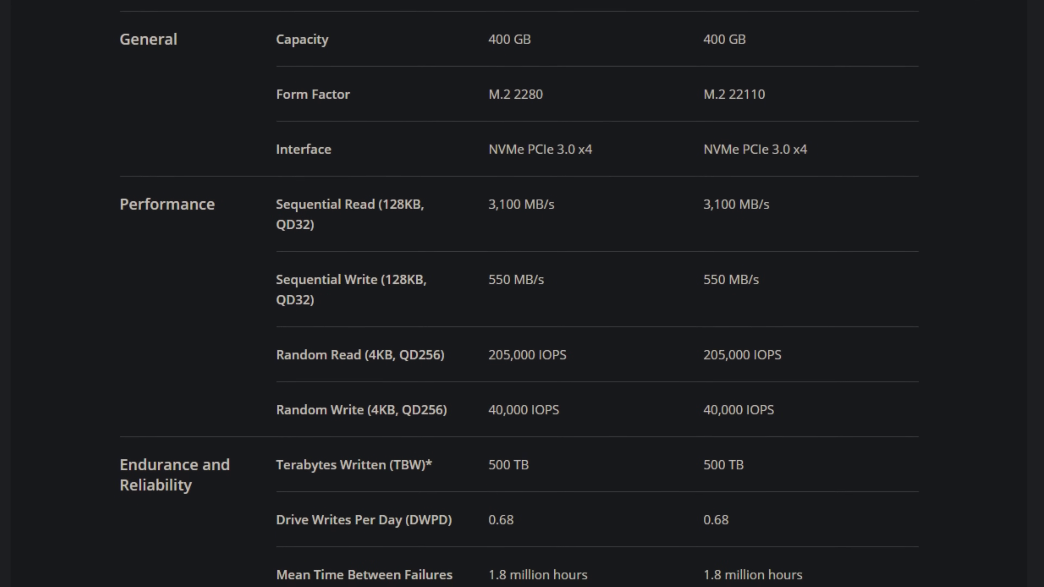
{"action": "scroll", "coordinate": [519, 312], "scroll_direction": "down", "scroll_amount": 3}
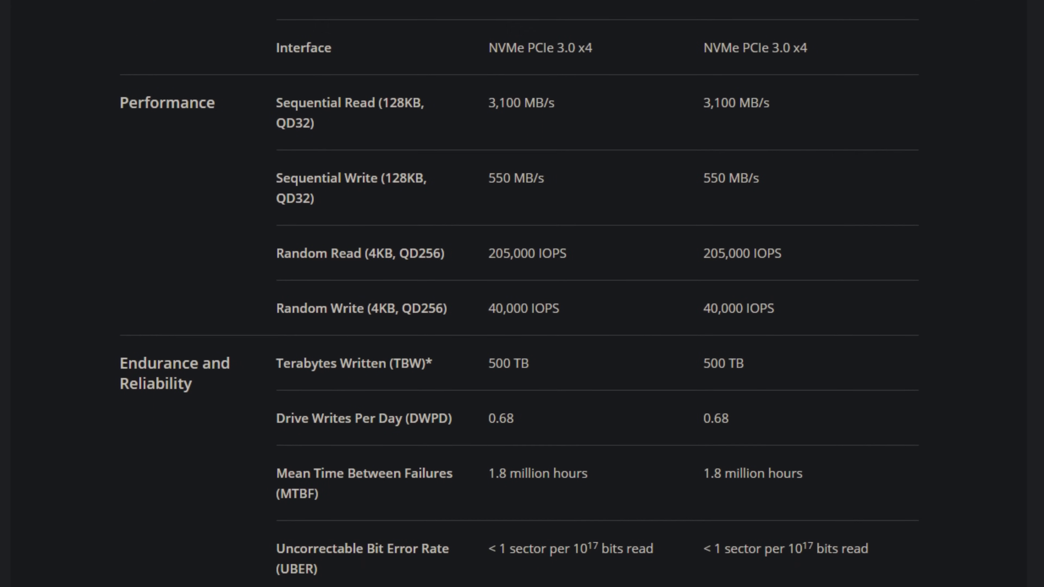
{"action": "scroll", "coordinate": [519, 312], "scroll_direction": "down", "scroll_amount": 1}
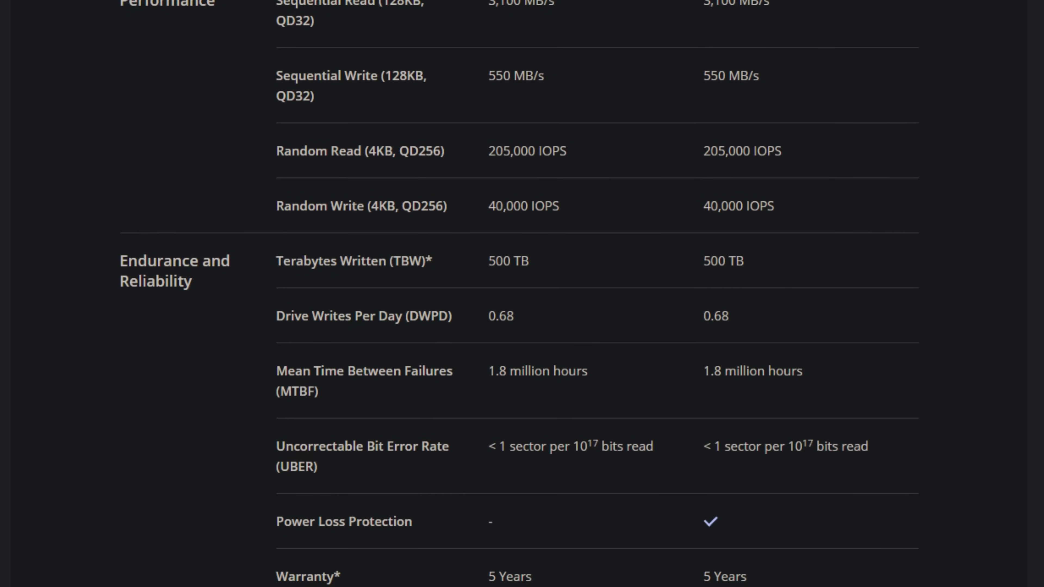
{"action": "scroll", "coordinate": [522, 294], "scroll_direction": "down", "scroll_amount": 3}
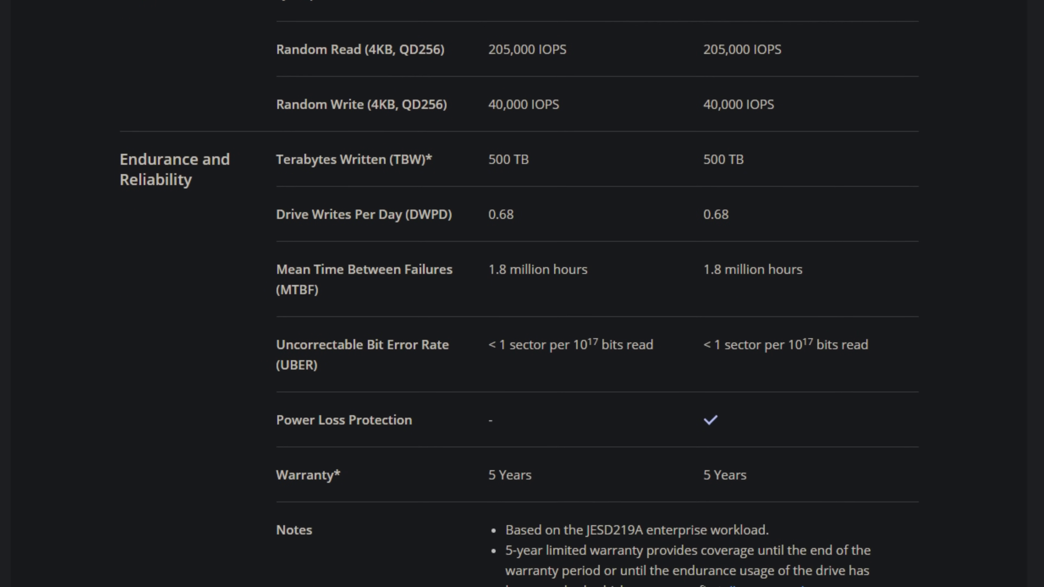
{"action": "scroll", "coordinate": [324, 461], "scroll_direction": "down", "scroll_amount": 1}
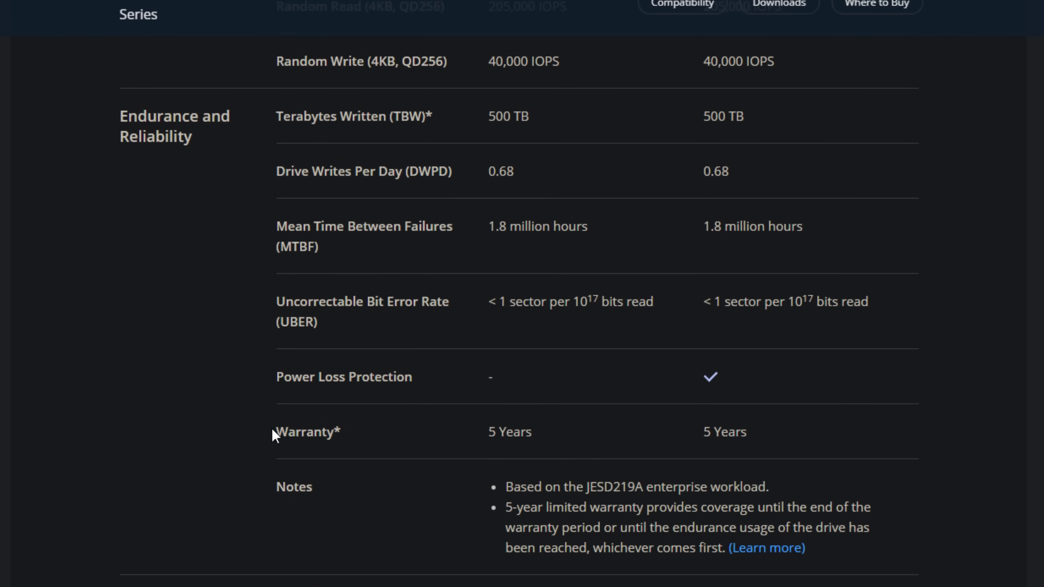
Highlight the endurance rows, then the 5-year warranty row for both models
{"action": "left_click_drag", "start_coordinate": [273, 435], "coordinate": [758, 438]}
{"action": "left_click", "coordinate": [769, 436]}
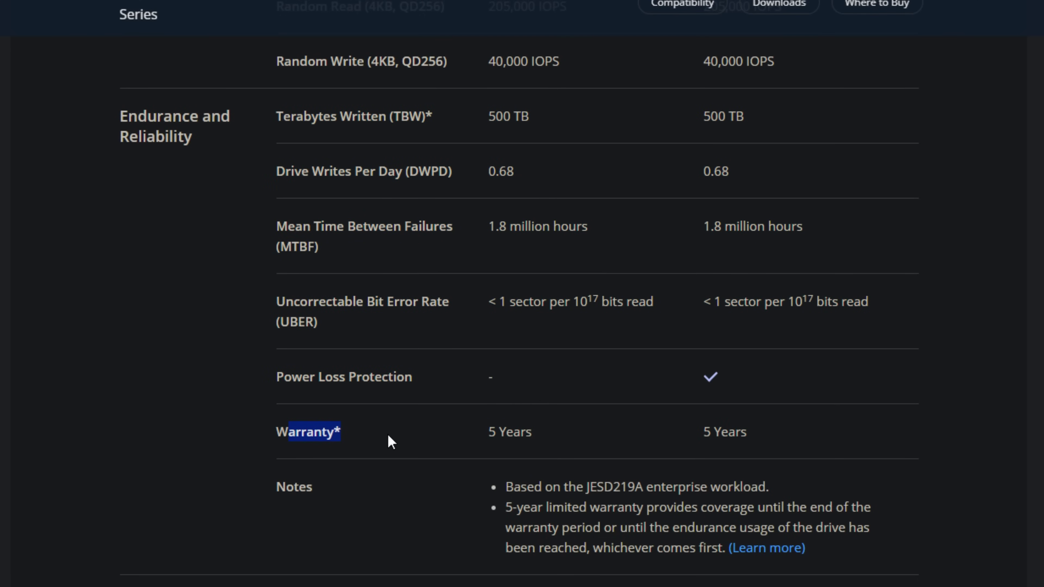
{"action": "left_click_drag", "start_coordinate": [391, 442], "coordinate": [769, 442]}
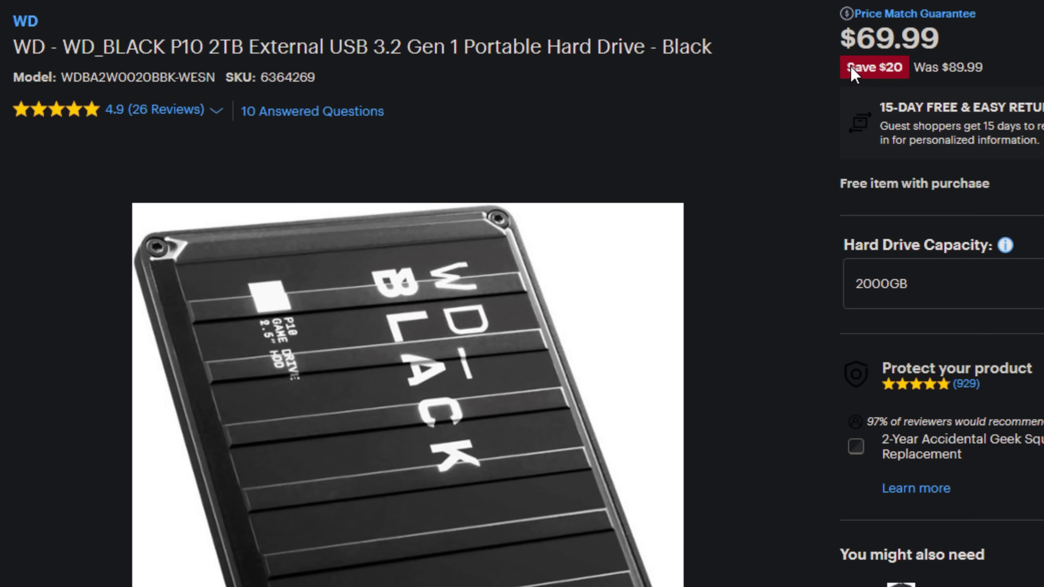
Highlight the WD_BLACK P10's $69.99 price, then the 8 TB capacity option on the WD Store
{"action": "left_click_drag", "start_coordinate": [846, 38], "coordinate": [924, 41]}
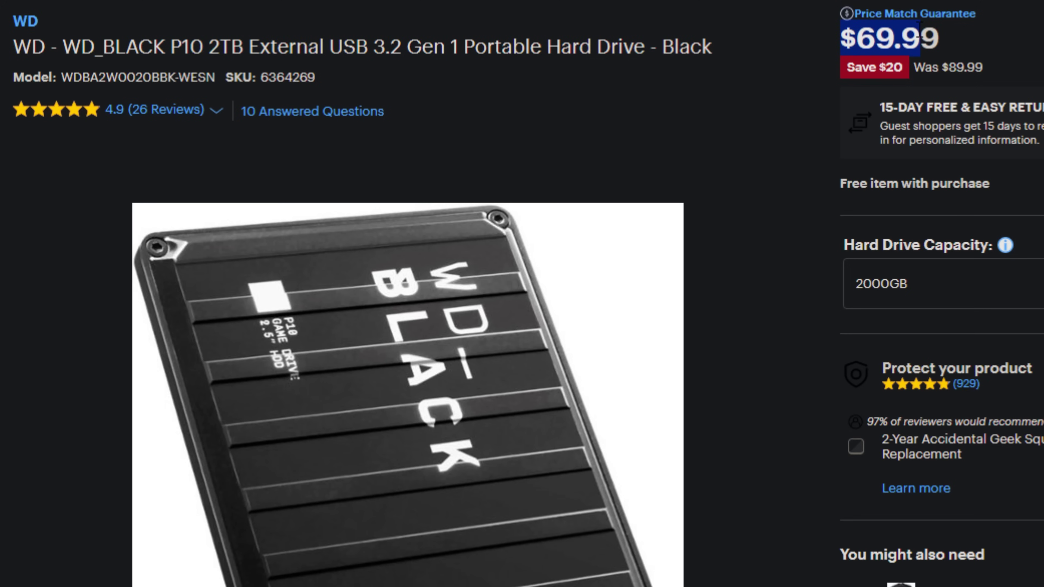
{"action": "left_click", "coordinate": [736, 153]}
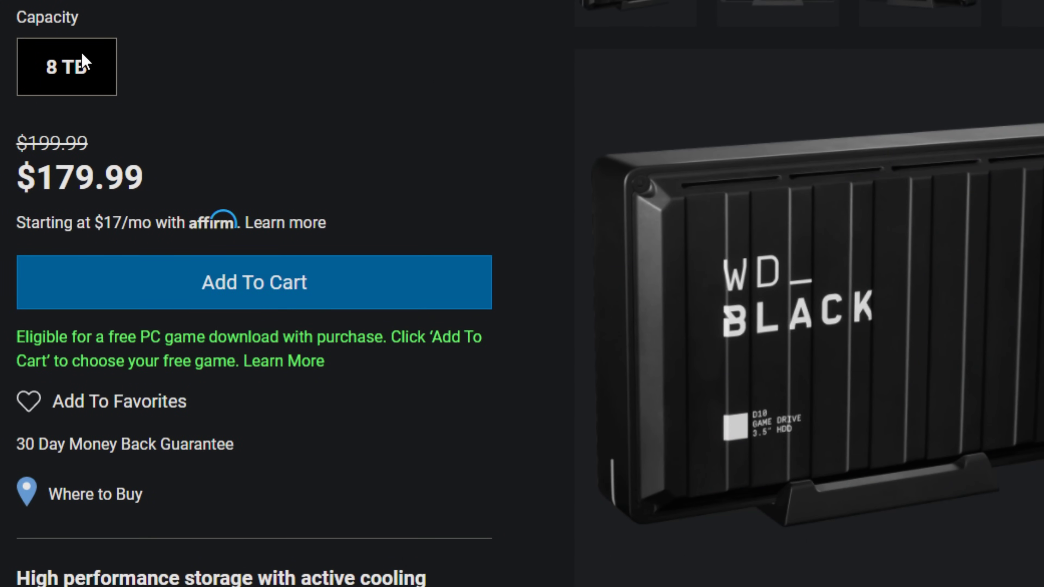
{"action": "left_click_drag", "start_coordinate": [94, 76], "coordinate": [51, 73]}
{"action": "left_click", "coordinate": [51, 73]}
{"action": "double_click", "coordinate": [49, 65]}
{"action": "left_click", "coordinate": [49, 65]}
{"action": "double_click", "coordinate": [50, 65]}
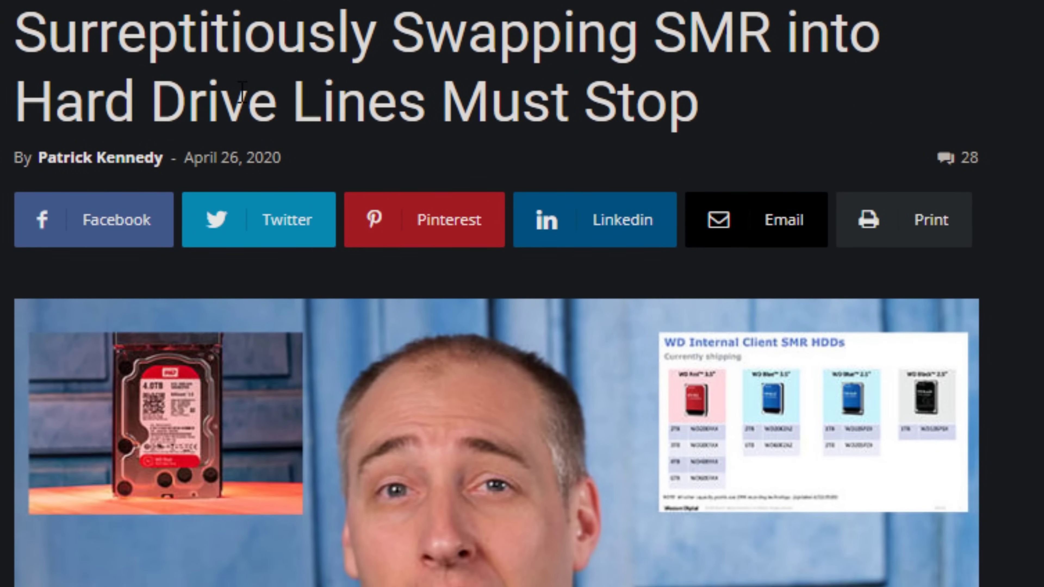
Highlight the SMR article's title and its byline and date, then scroll down
{"action": "left_click_drag", "start_coordinate": [31, 35], "coordinate": [278, 158]}
{"action": "left_click", "coordinate": [283, 31]}
{"action": "left_click_drag", "start_coordinate": [12, 158], "coordinate": [298, 186]}
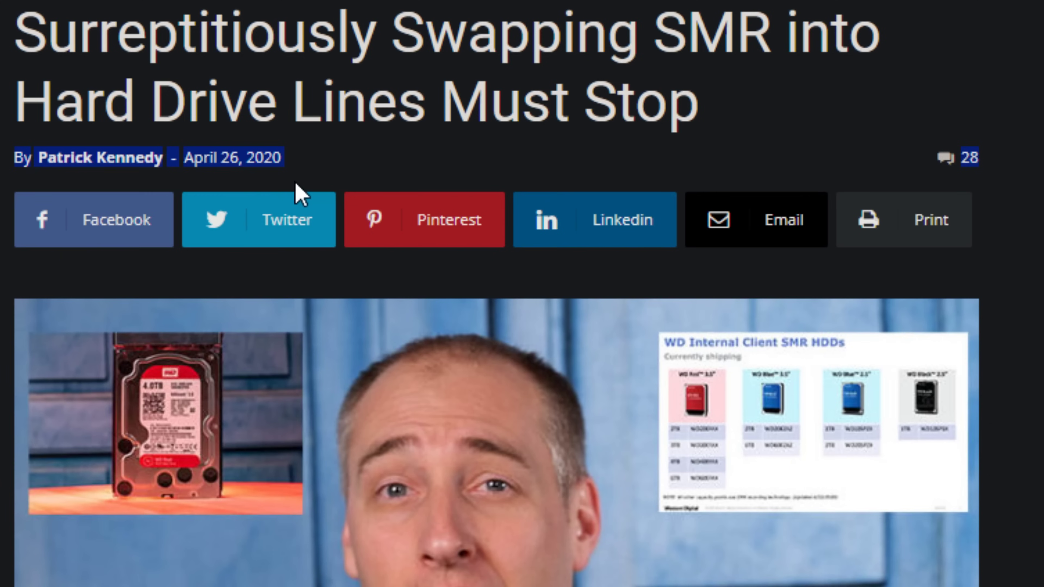
{"action": "left_click", "coordinate": [589, 125]}
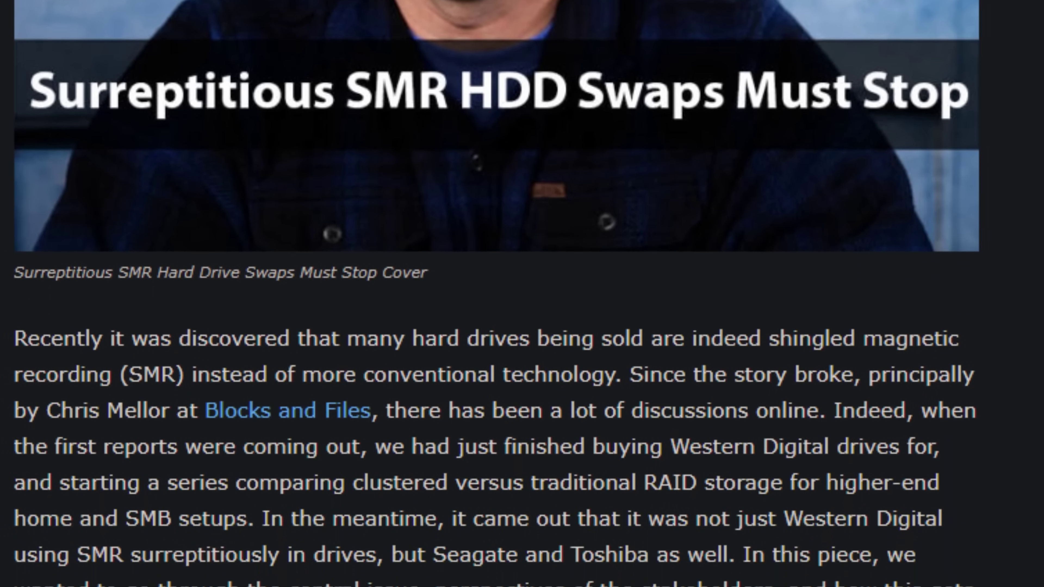
{"action": "scroll", "coordinate": [496, 293], "scroll_direction": "down", "scroll_amount": 8}
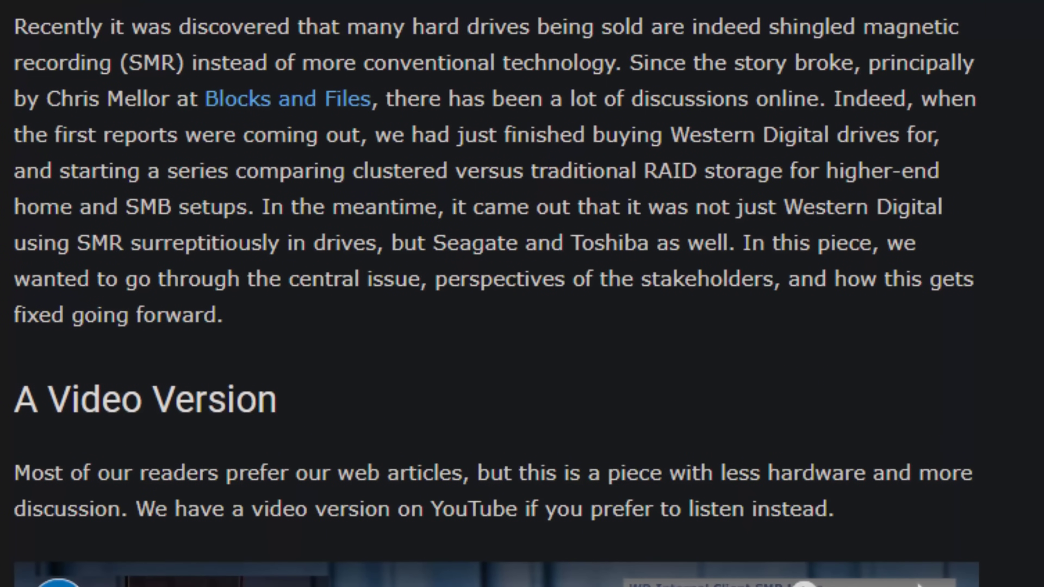
Highlight the SMR paragraphs on Seagate and Toshiba, then the Seagate IronWolf 12TB NAS title
{"action": "left_click_drag", "start_coordinate": [19, 31], "coordinate": [163, 196]}
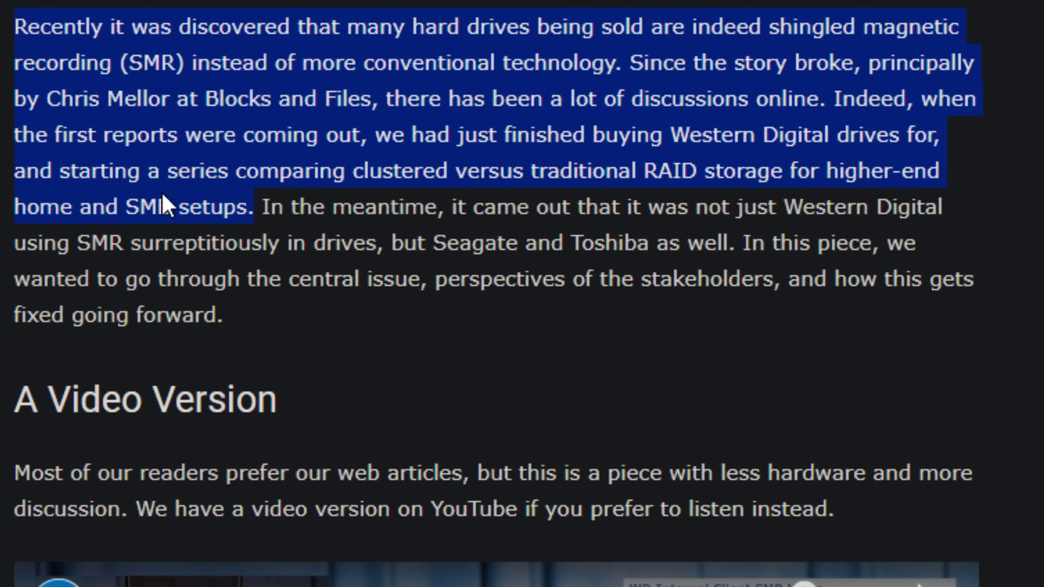
{"action": "left_click", "coordinate": [451, 252]}
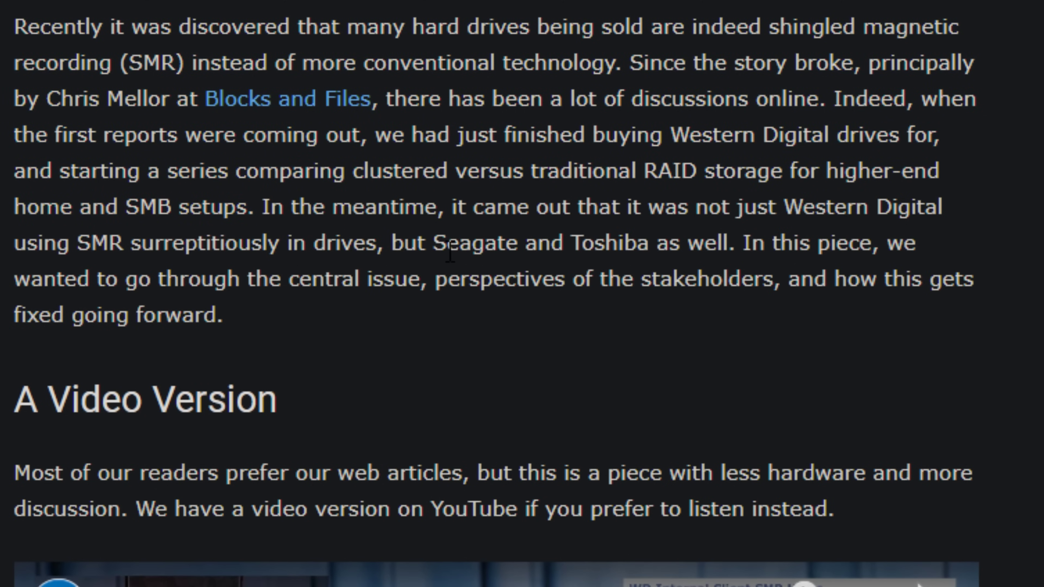
{"action": "left_click_drag", "start_coordinate": [264, 204], "coordinate": [252, 317]}
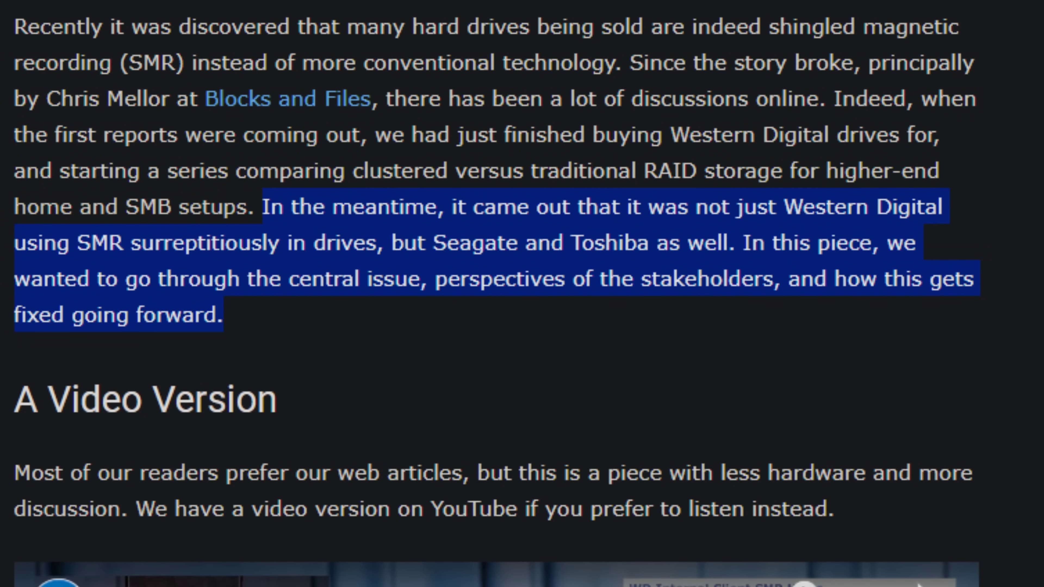
{"action": "left_click", "coordinate": [468, 235]}
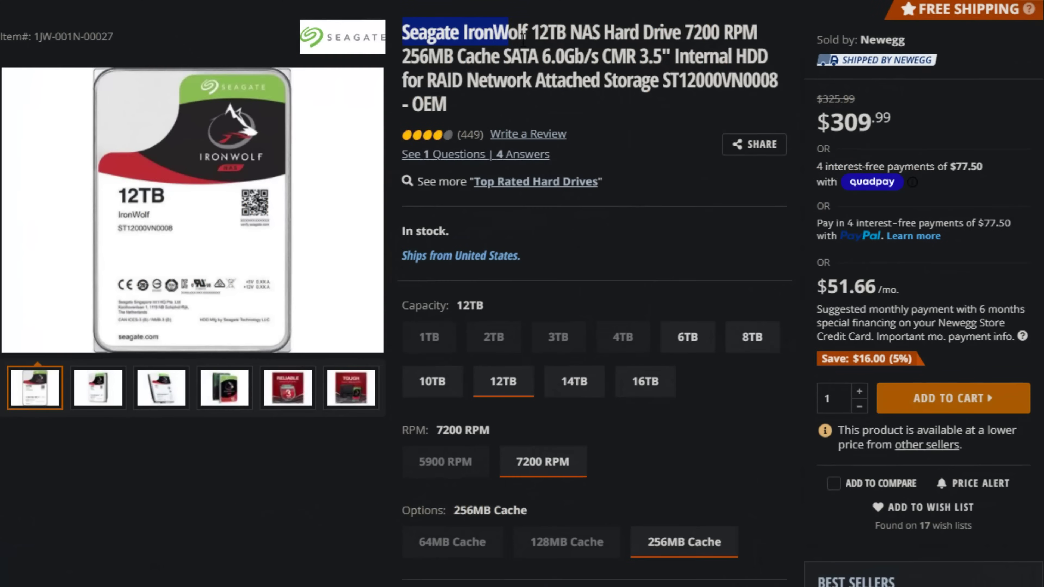
{"action": "left_click_drag", "start_coordinate": [523, 37], "coordinate": [665, 35]}
{"action": "left_click_drag", "start_coordinate": [530, 33], "coordinate": [624, 33]}
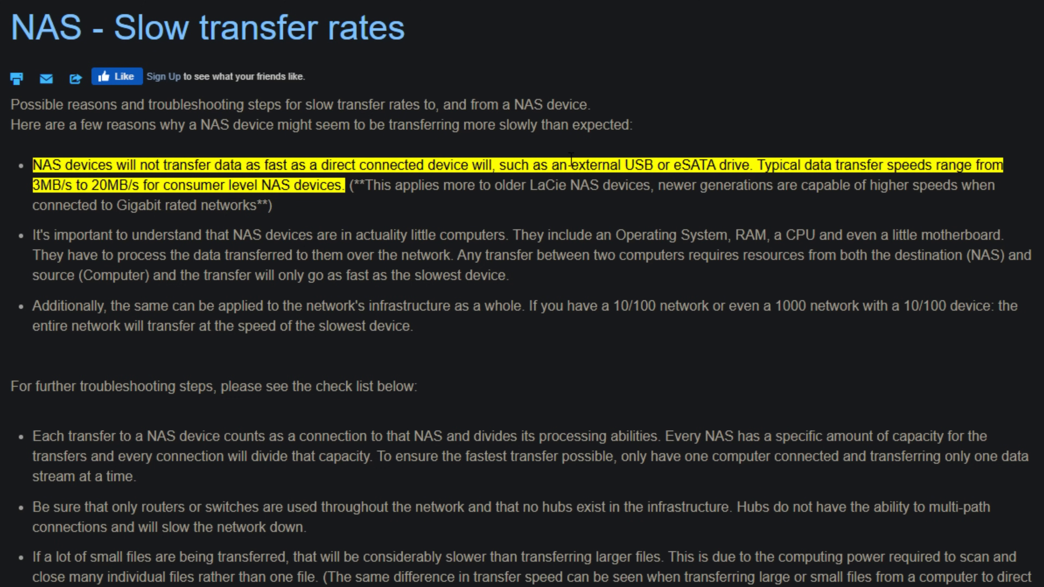
Select the sentence on external USB/eSATA drives and the bullet about NAS being little computers
{"action": "left_click_drag", "start_coordinate": [575, 163], "coordinate": [654, 165]}
{"action": "left_click", "coordinate": [730, 158]}
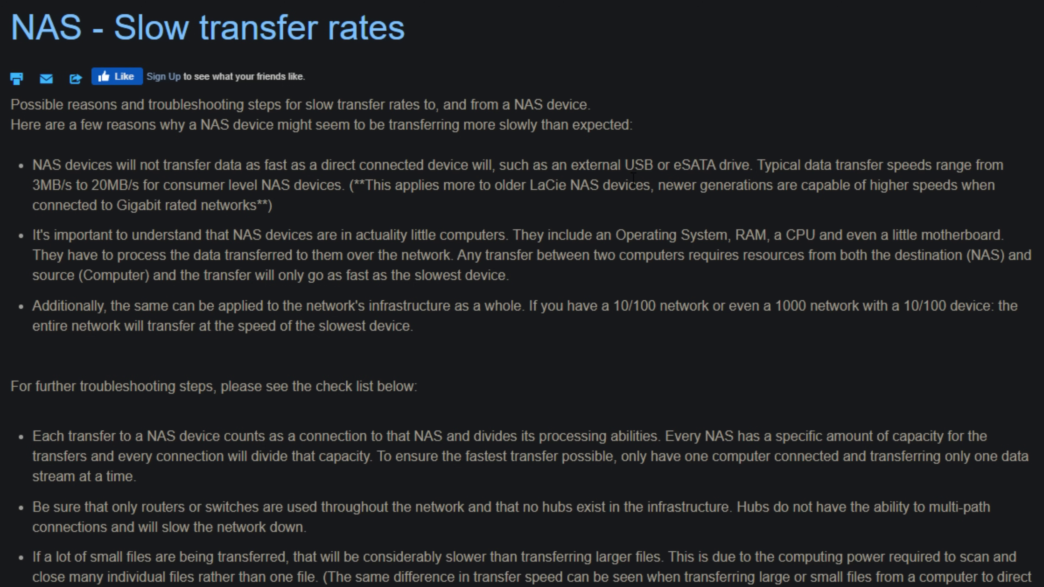
{"action": "left_click_drag", "start_coordinate": [61, 231], "coordinate": [520, 276]}
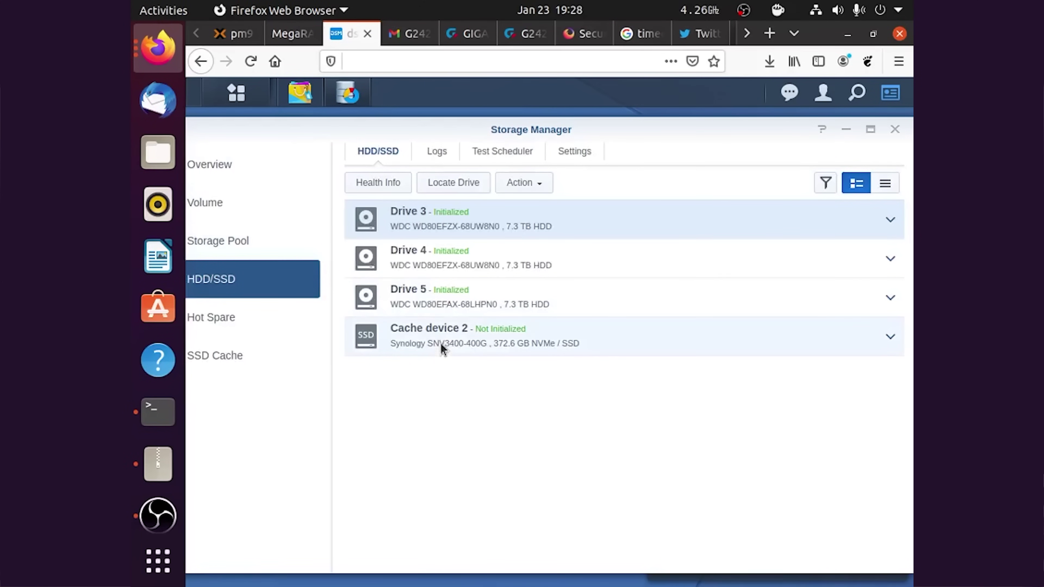
Start a new storage pool with better performance and RAID 5 as the RAID type
{"action": "left_click", "coordinate": [439, 339]}
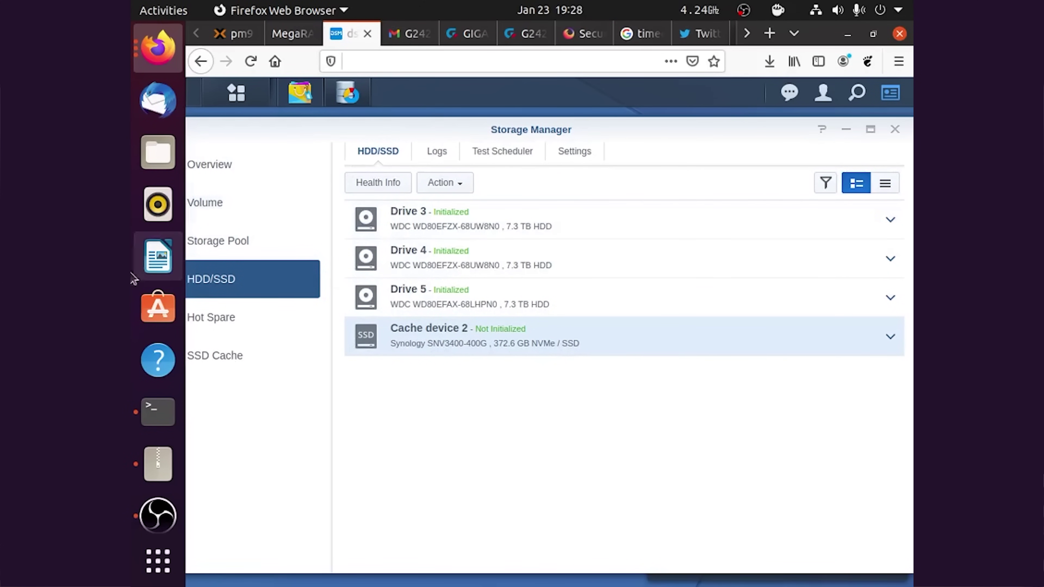
{"action": "left_click", "coordinate": [234, 229]}
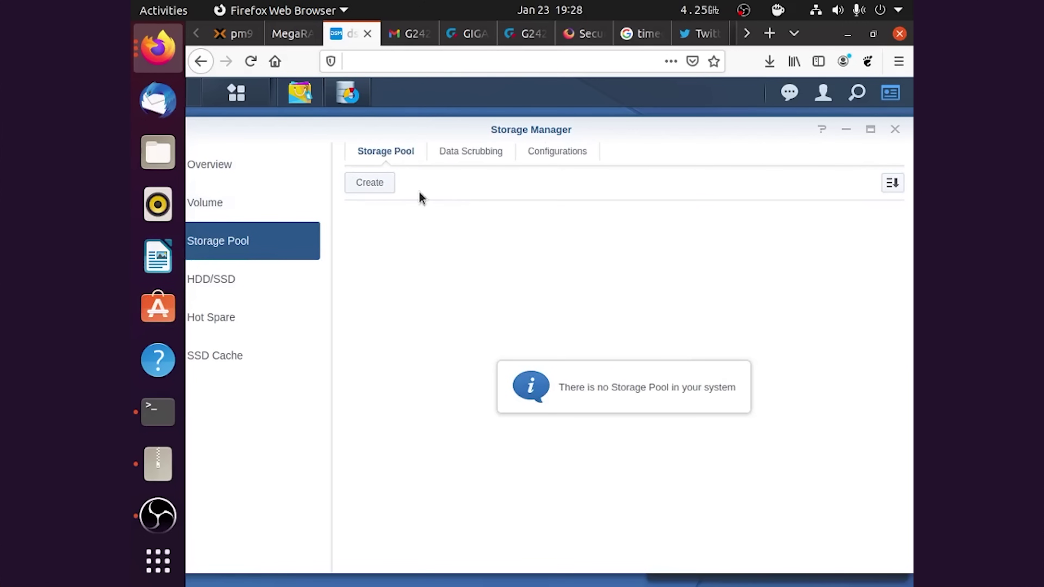
{"action": "left_click", "coordinate": [370, 182]}
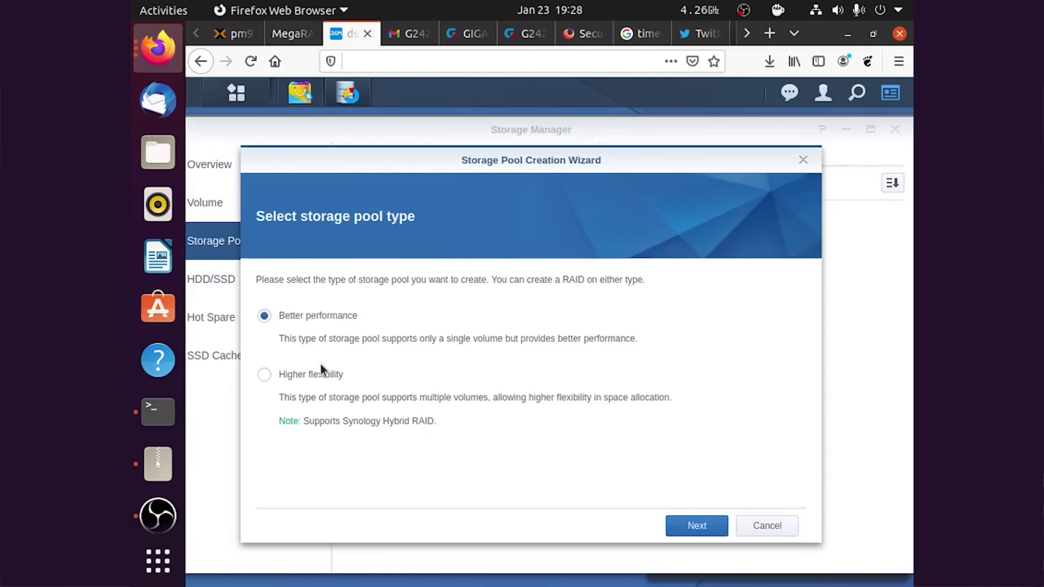
{"action": "left_click", "coordinate": [696, 527]}
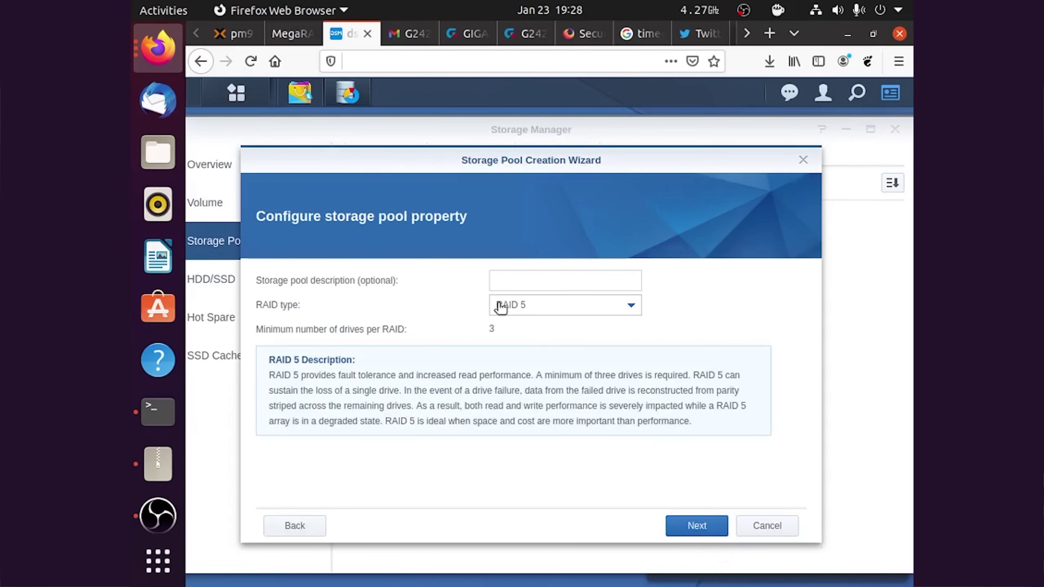
{"action": "left_click", "coordinate": [533, 313]}
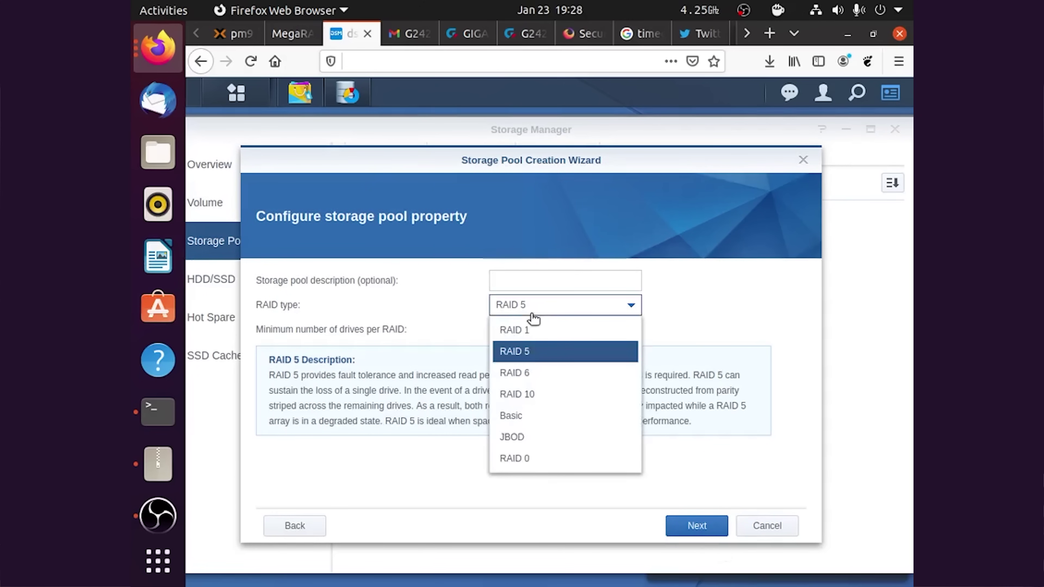
{"action": "left_click", "coordinate": [534, 314]}
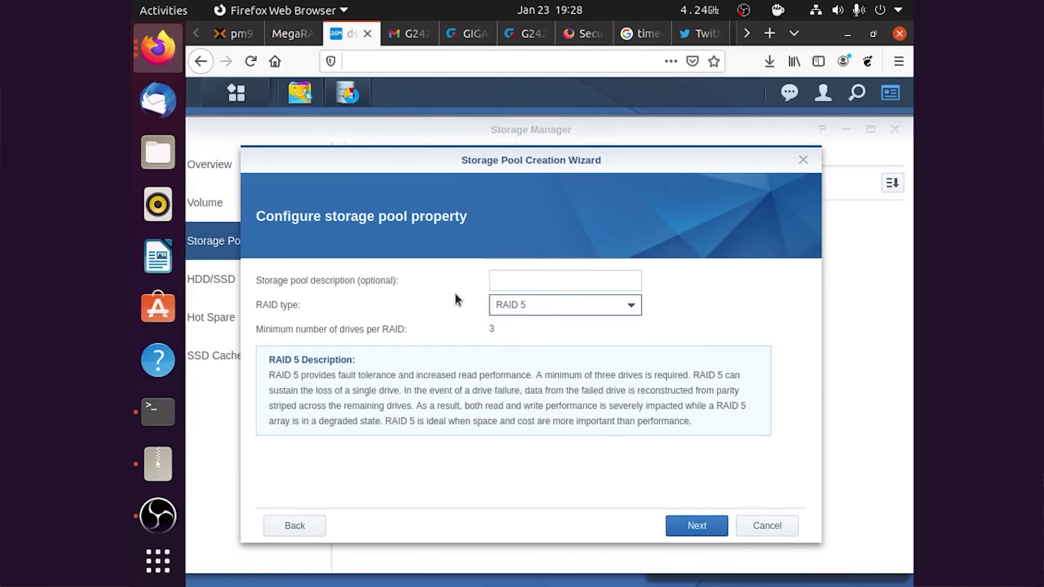
{"action": "left_click", "coordinate": [524, 285]}
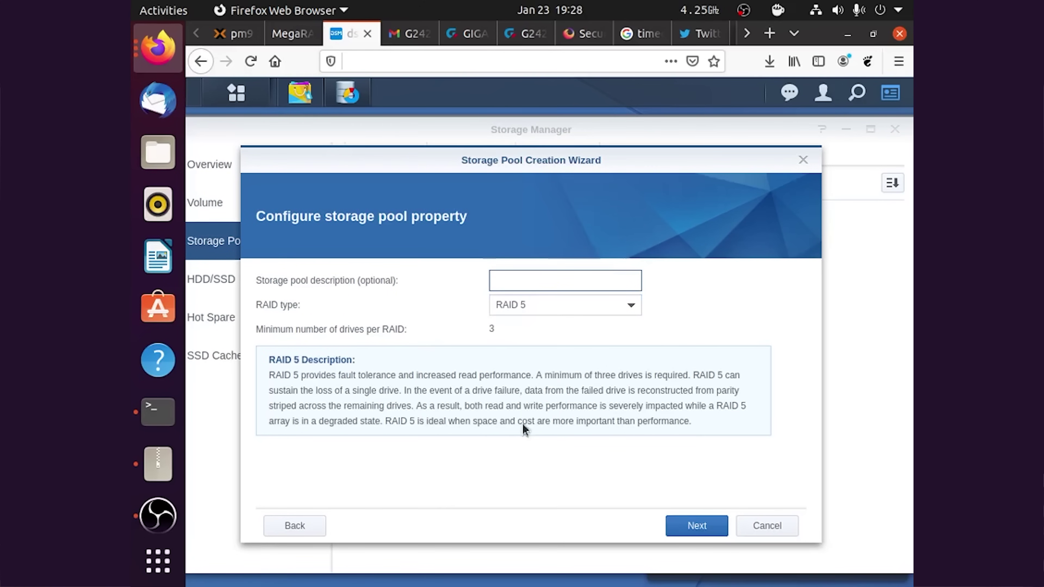
{"action": "left_click", "coordinate": [706, 527]}
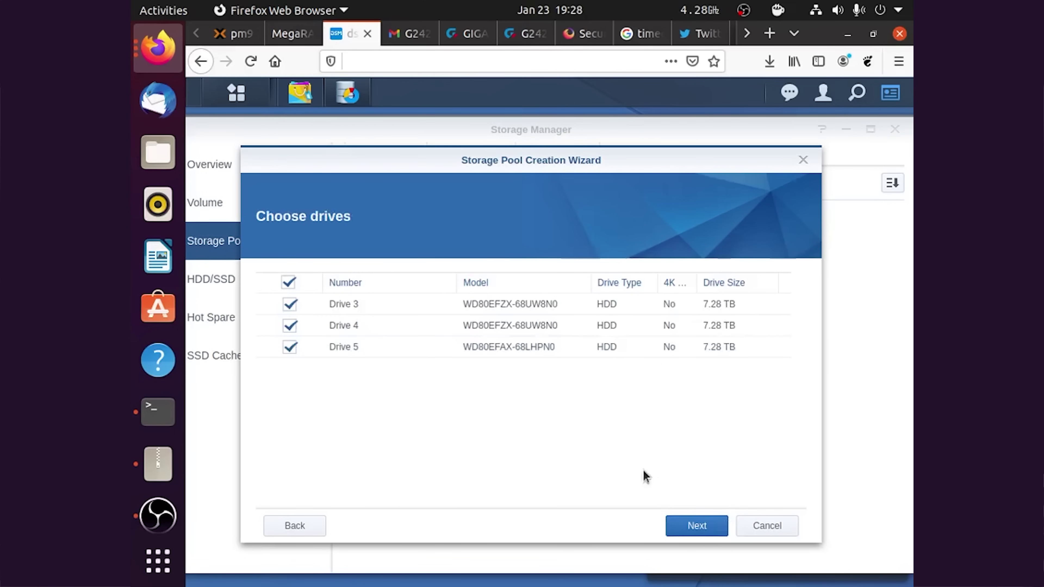
Include drives 3 to 5, accept the erase warning and apply the pool
{"action": "left_click", "coordinate": [704, 523]}
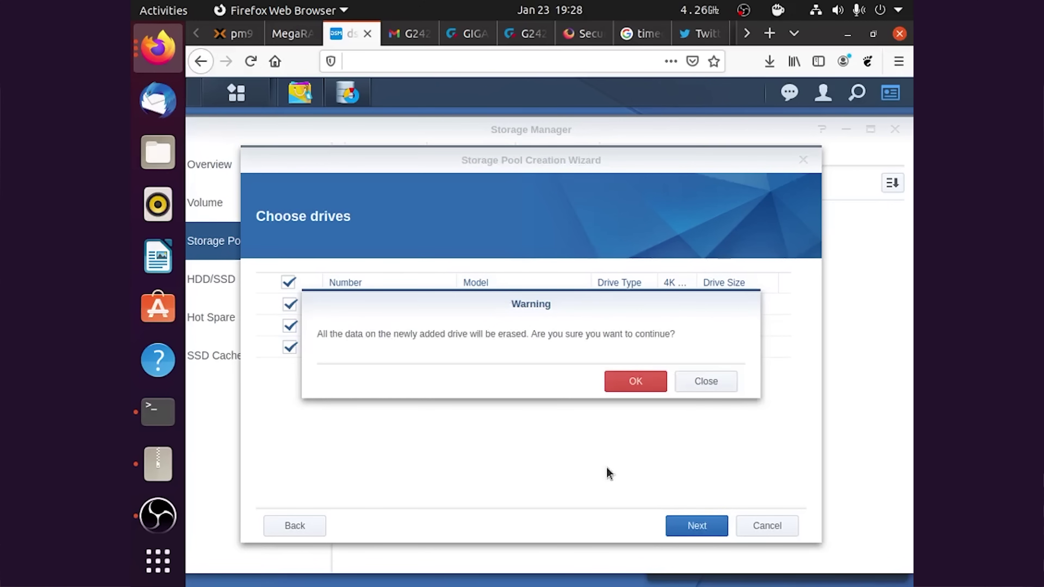
{"action": "left_click", "coordinate": [628, 381]}
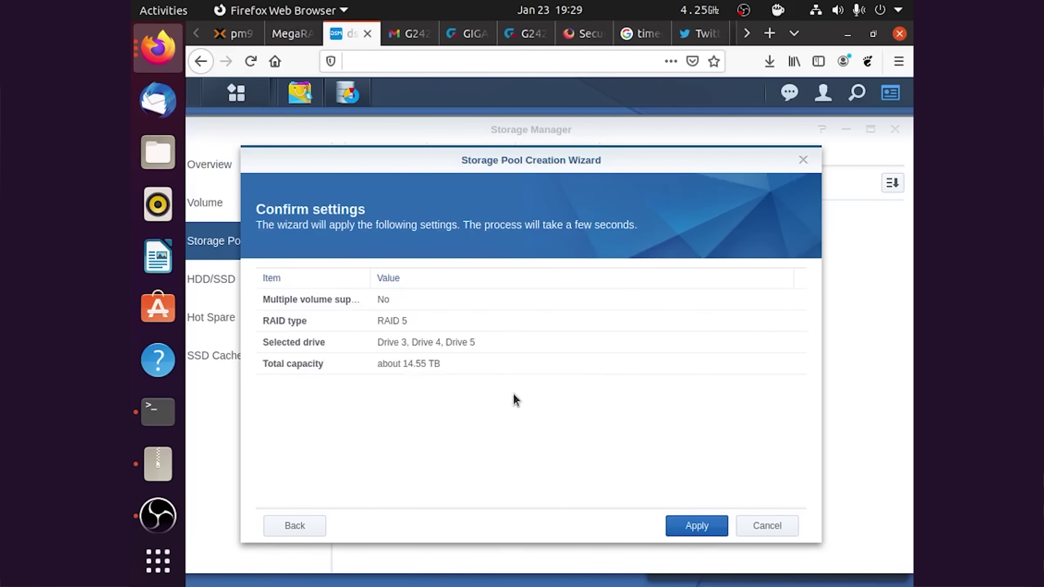
{"action": "left_click", "coordinate": [707, 530]}
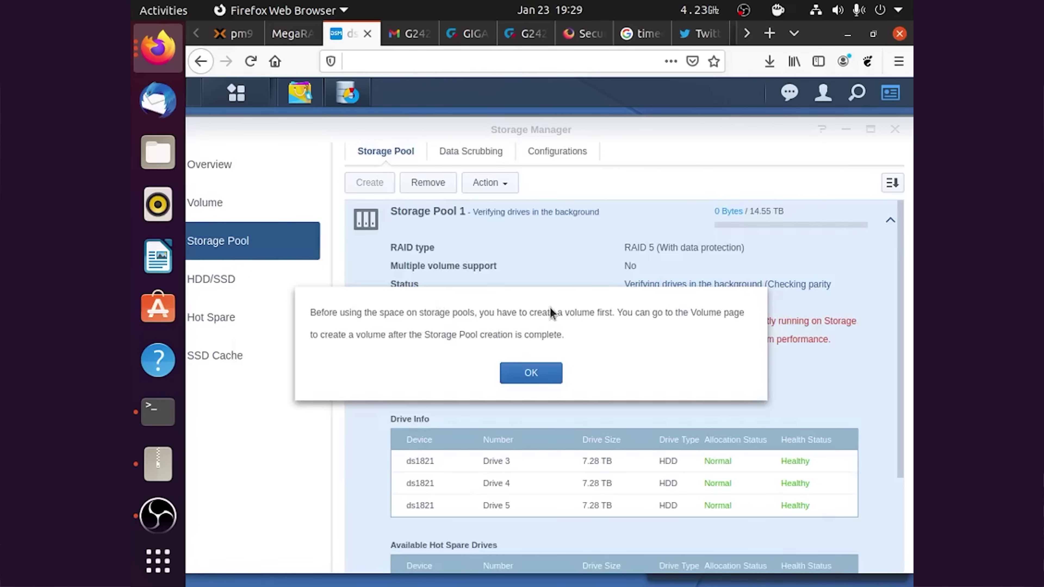
{"action": "left_click", "coordinate": [543, 377]}
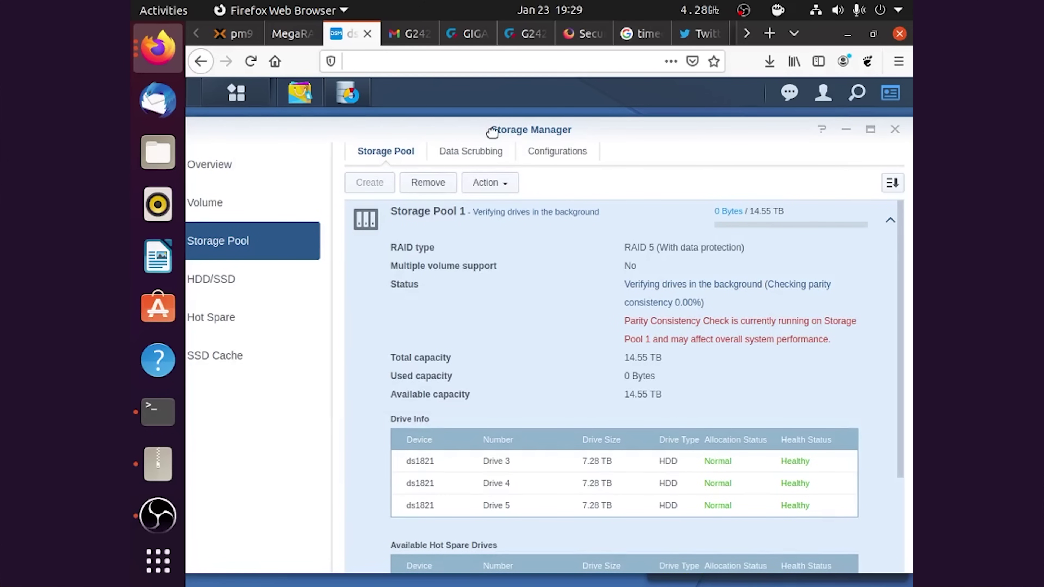
Review Storage Pool 1's data scrubbing and RAID resync speed settings, then its SSD cache section
{"action": "left_click", "coordinate": [473, 151]}
{"action": "left_click", "coordinate": [487, 185]}
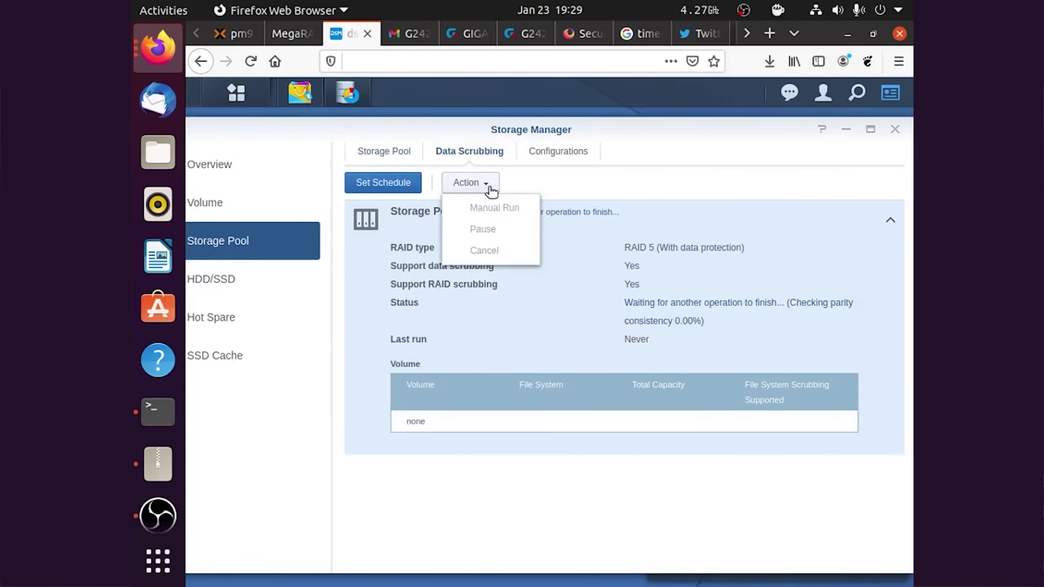
{"action": "left_click", "coordinate": [571, 195]}
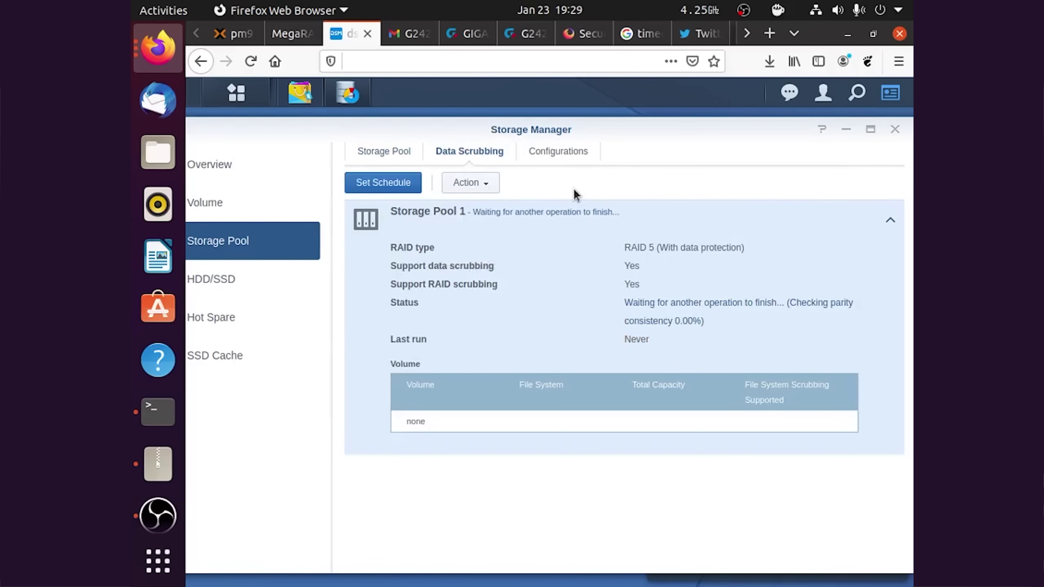
{"action": "left_click", "coordinate": [548, 156]}
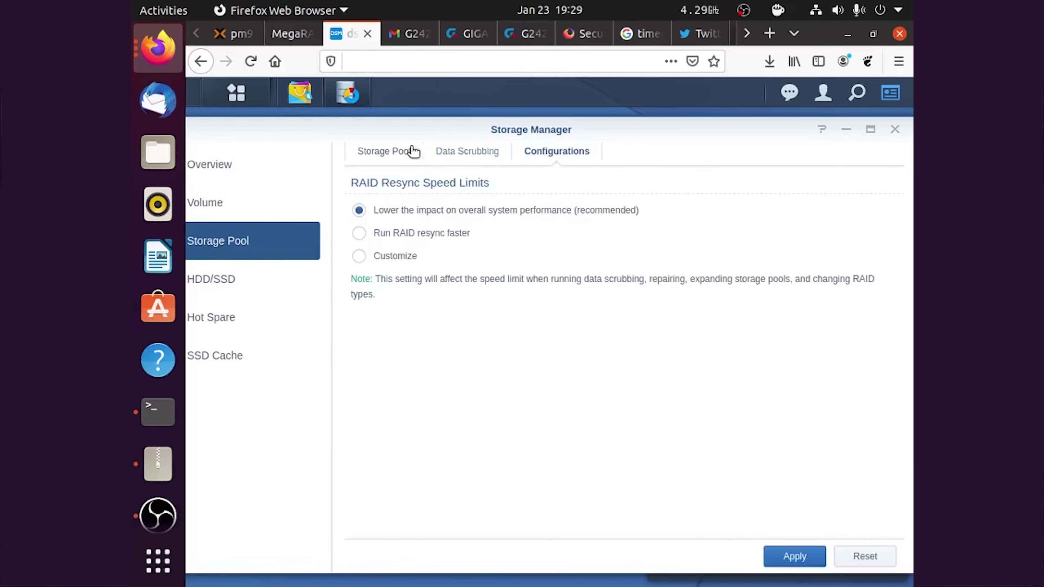
{"action": "left_click", "coordinate": [356, 156]}
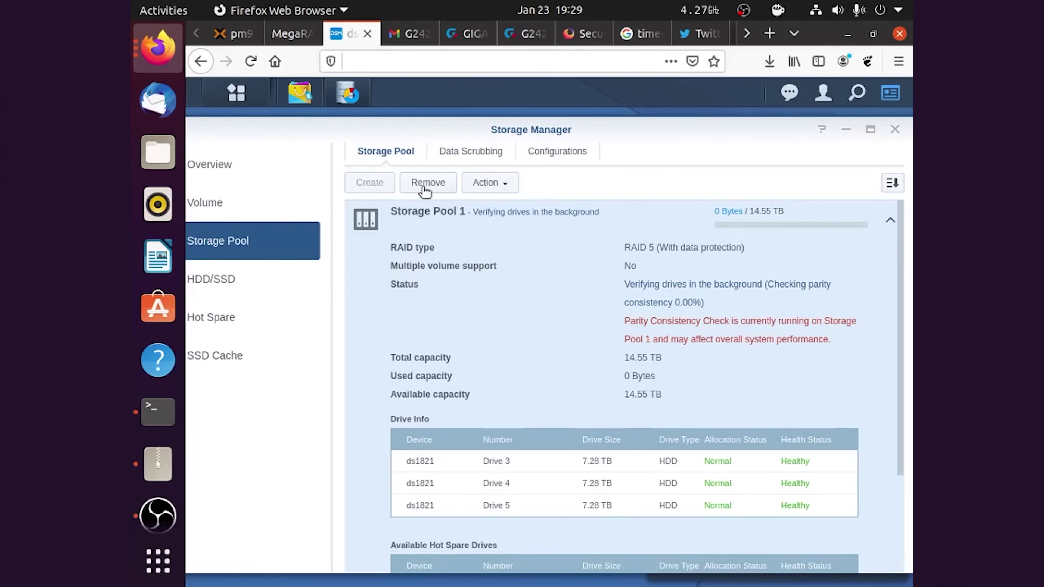
{"action": "left_click", "coordinate": [272, 354]}
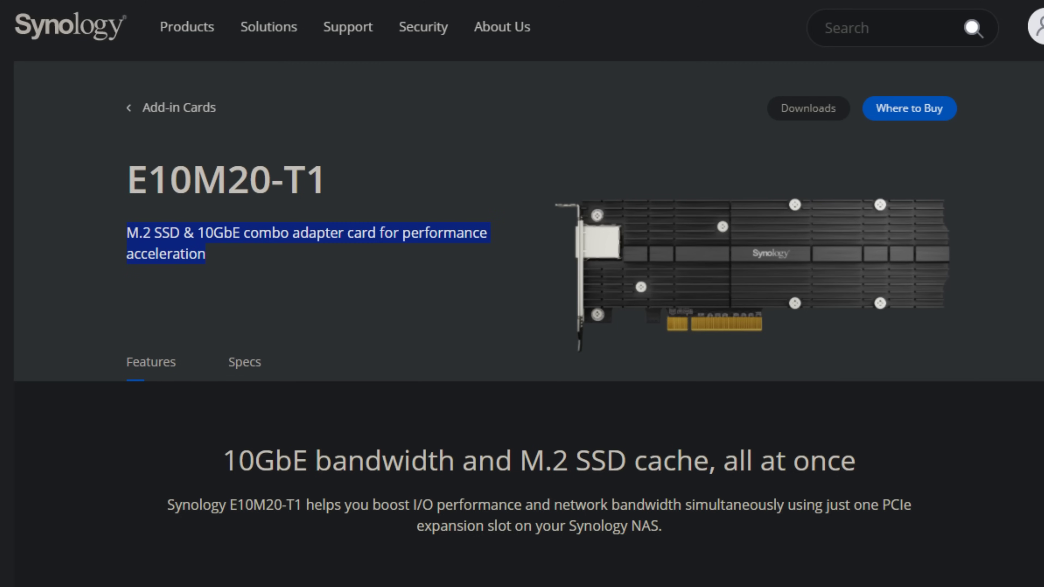
Scroll the E10M20-T1 page down to the 'NVMe enabled' dual M.2 SSD slot section
{"action": "scroll", "coordinate": [655, 445], "scroll_direction": "down", "scroll_amount": 8}
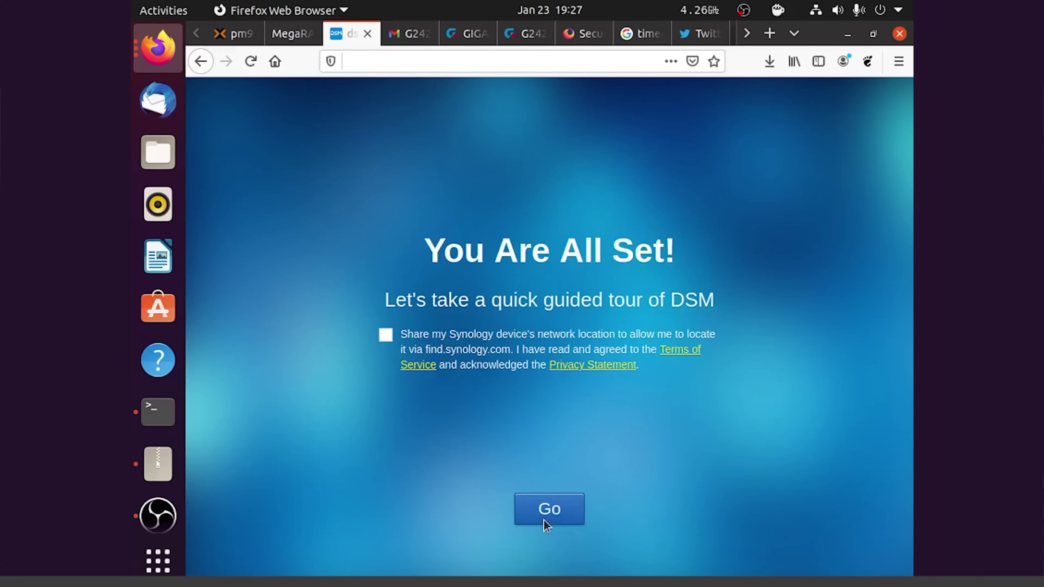
Finish setup, acknowledge the Smart Update notice and decline Device Analytics
{"action": "left_click", "coordinate": [544, 520]}
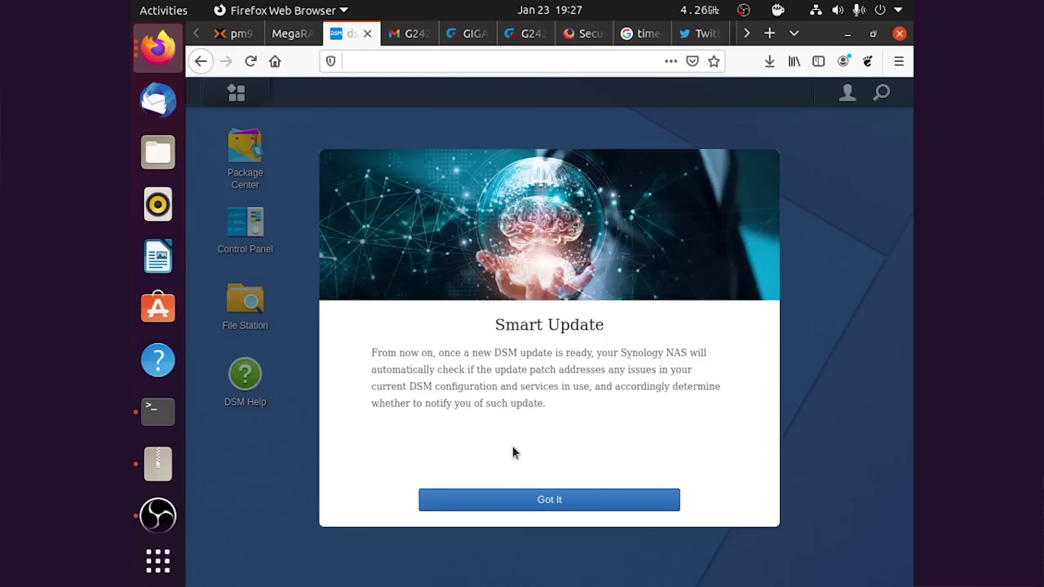
{"action": "left_click", "coordinate": [522, 505]}
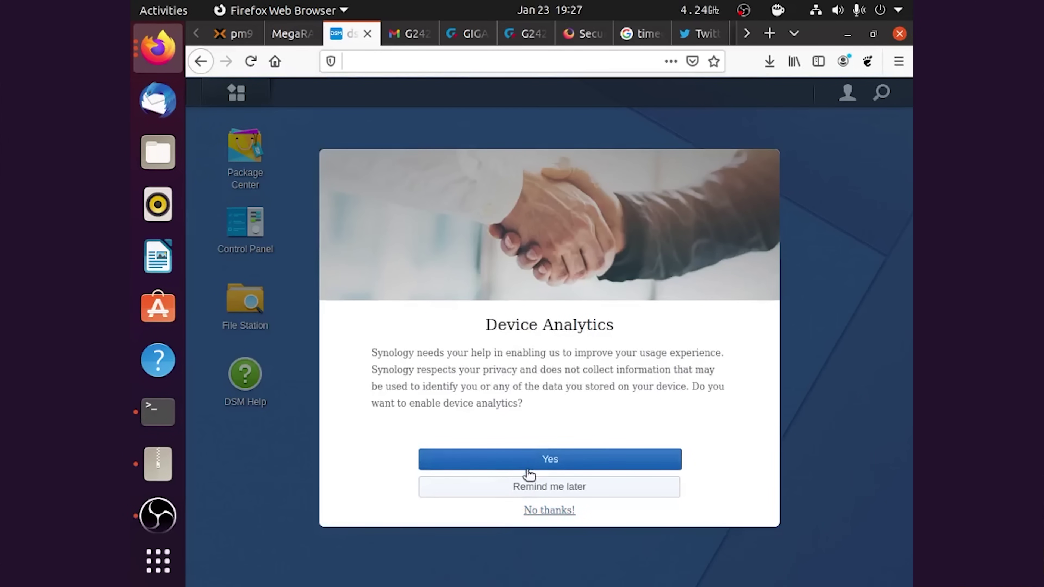
{"action": "left_click", "coordinate": [543, 511]}
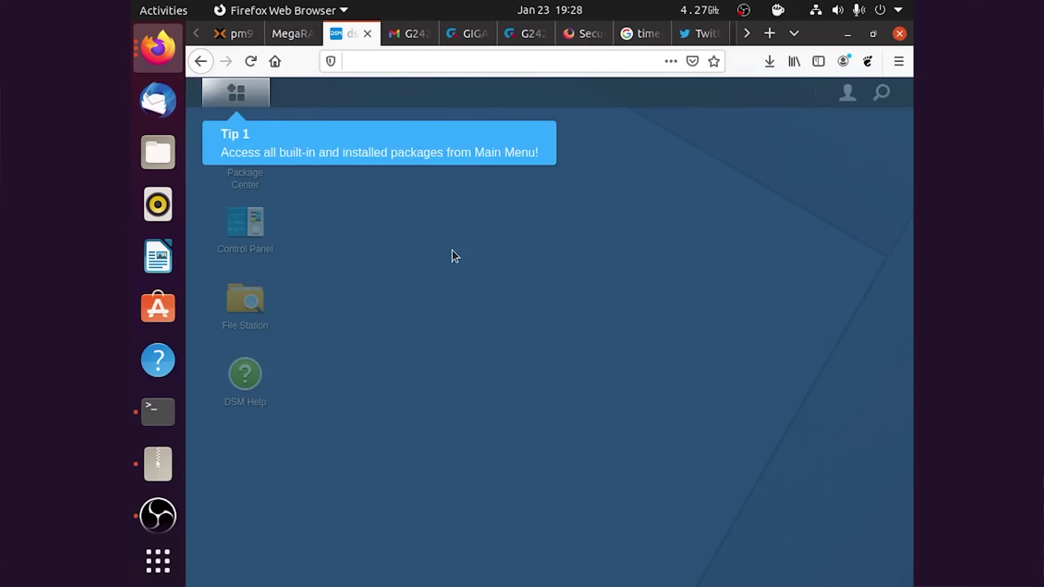
Step through tour tips 1–3 to dismiss the DSM tour
{"action": "left_click", "coordinate": [249, 97]}
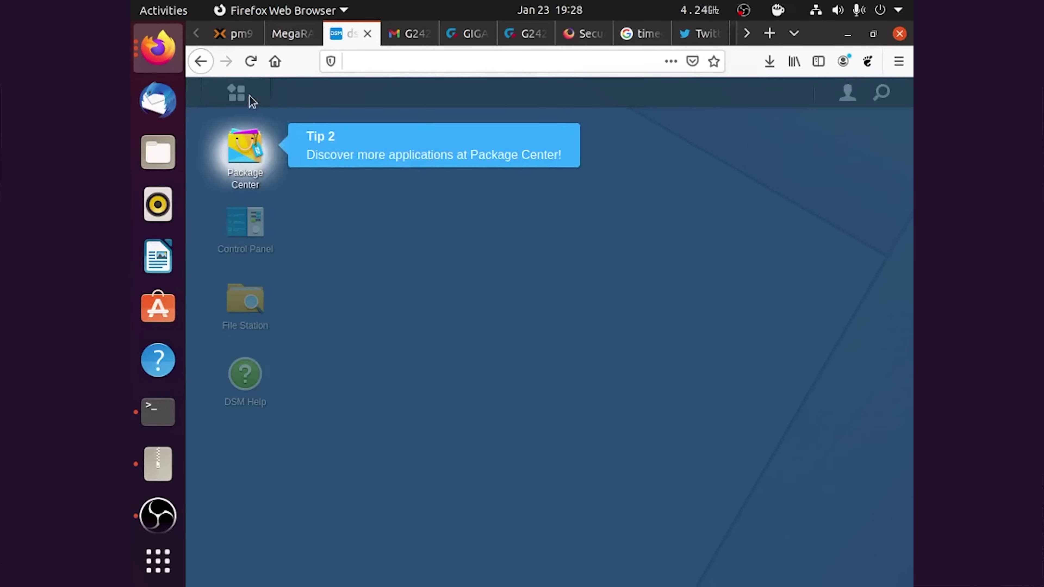
{"action": "left_click", "coordinate": [260, 160]}
{"action": "left_click", "coordinate": [327, 227]}
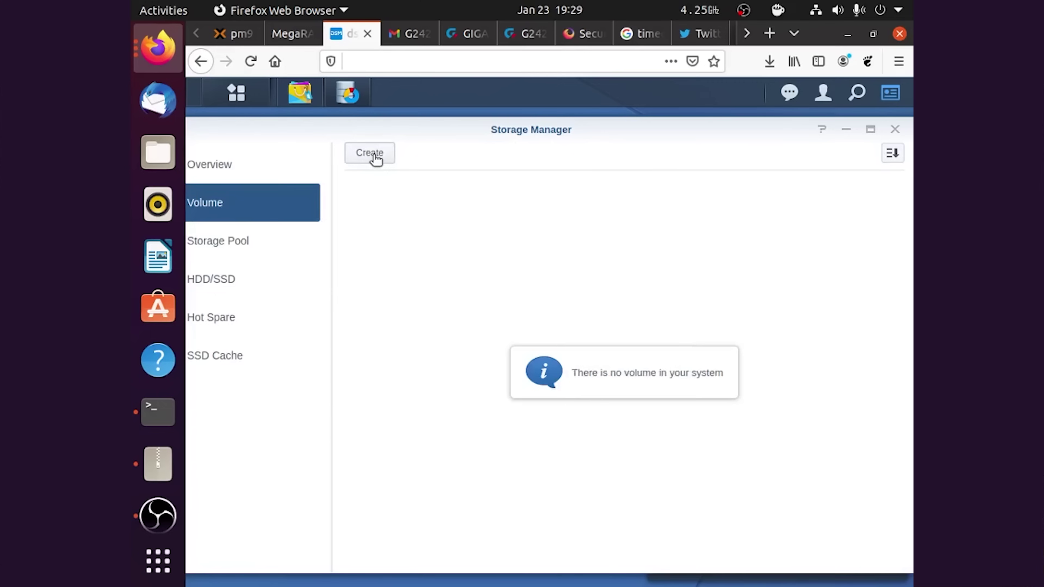
Create a 13.96 TB Btrfs Volume 1 on RAID 5 Storage Pool 1 in custom mode
{"action": "left_click", "coordinate": [372, 155]}
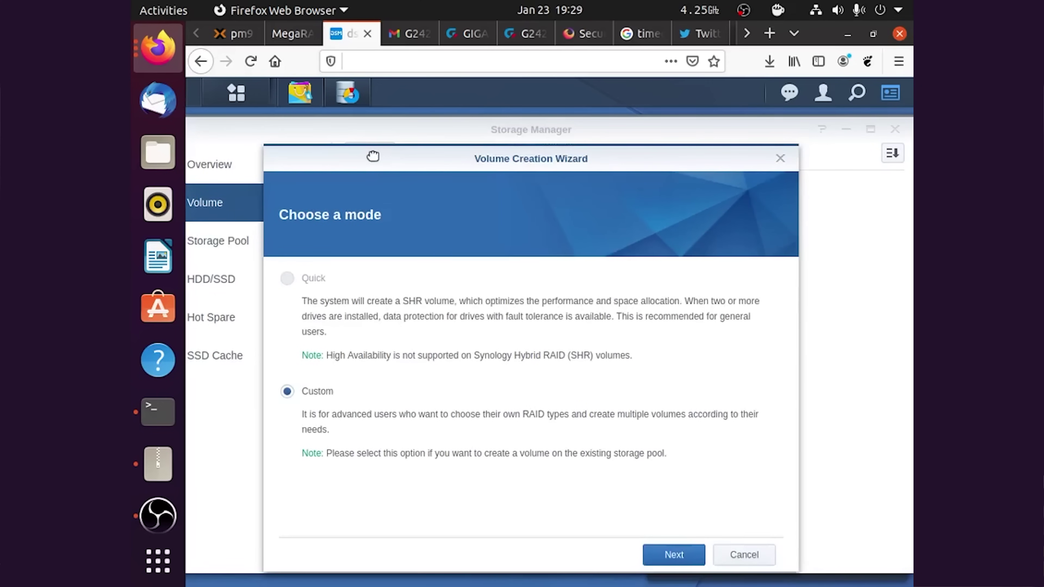
{"action": "left_click", "coordinate": [674, 554]}
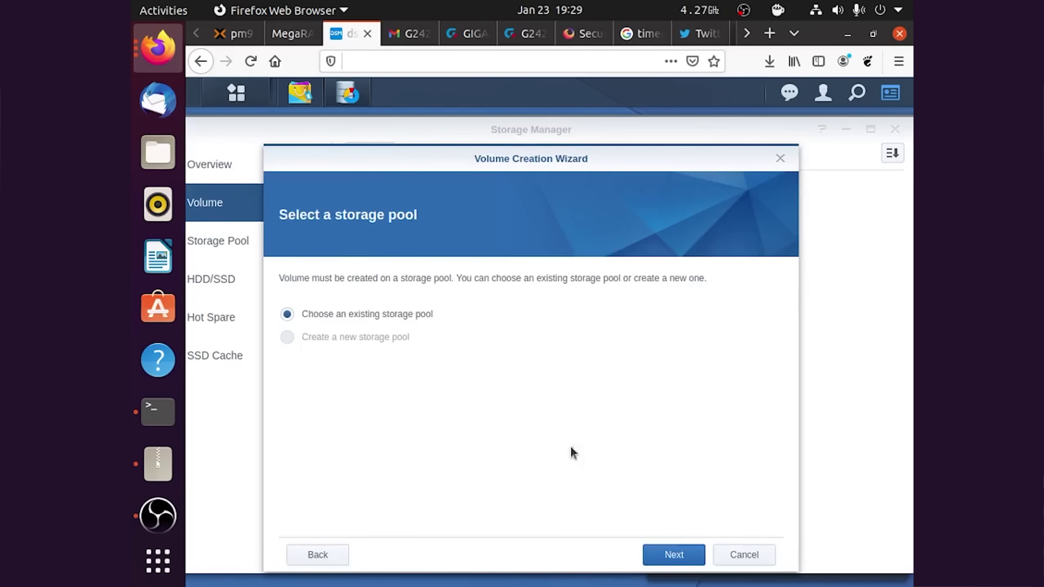
{"action": "left_click", "coordinate": [676, 558]}
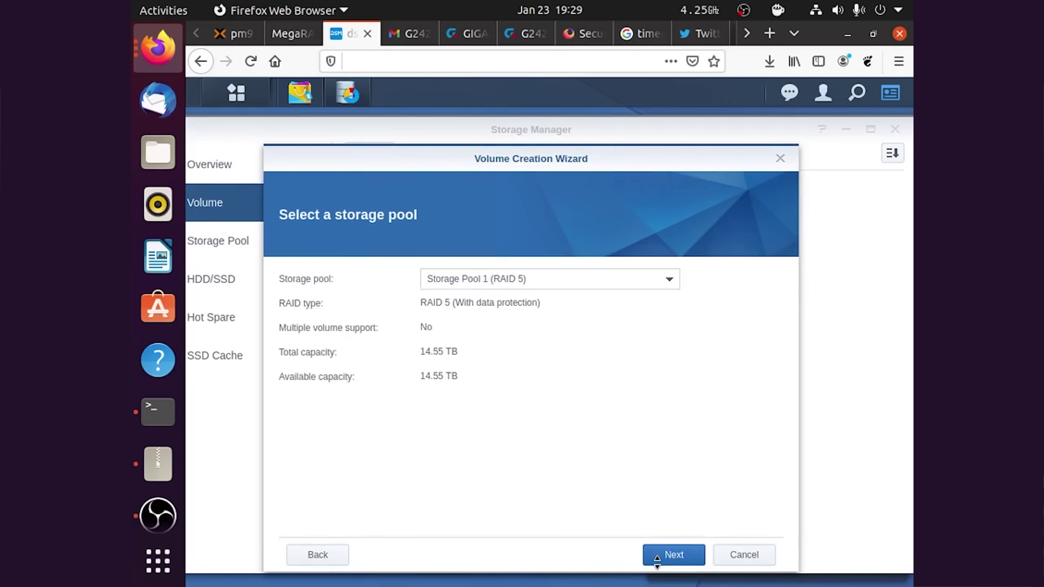
{"action": "left_click", "coordinate": [662, 560]}
{"action": "left_click", "coordinate": [665, 560]}
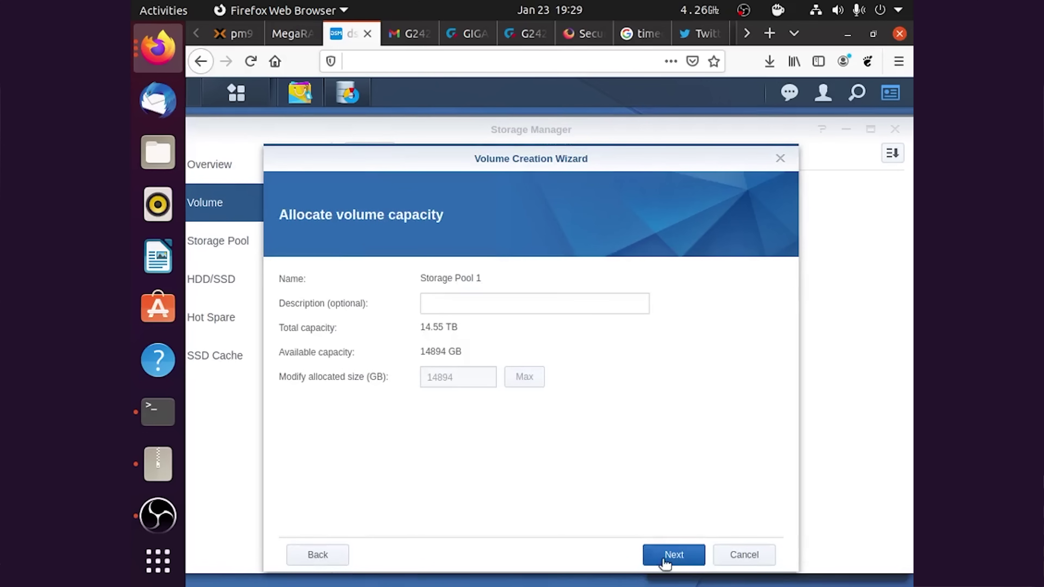
{"action": "left_click", "coordinate": [665, 559]}
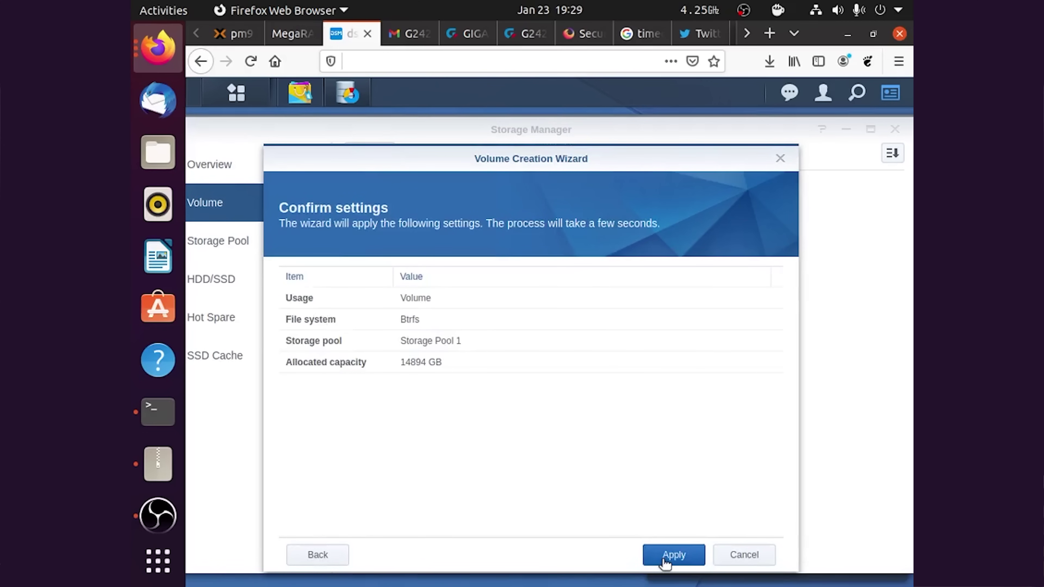
{"action": "left_click", "coordinate": [663, 559]}
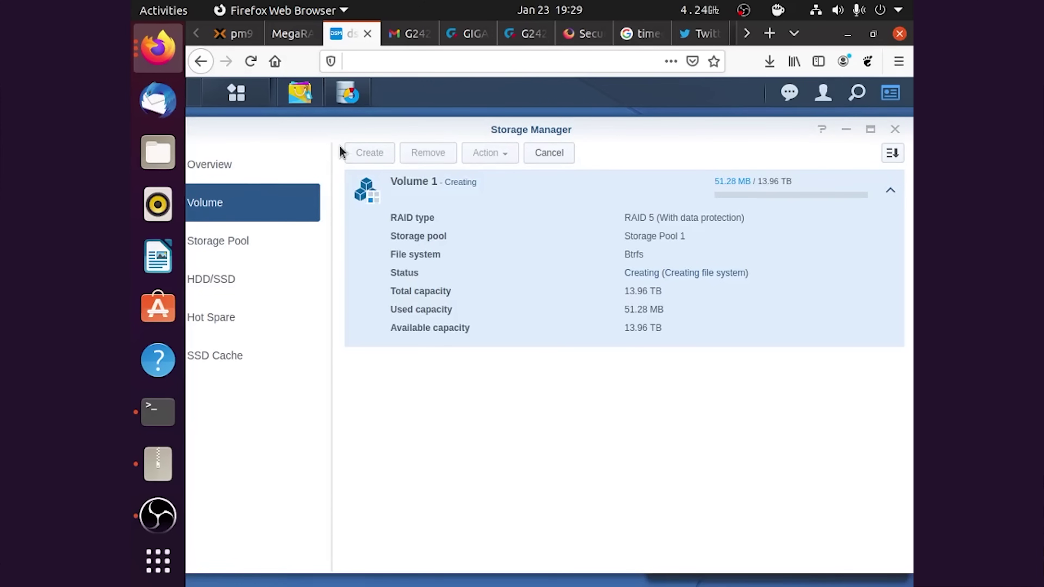
{"action": "left_click", "coordinate": [198, 352]}
Launch the SSD Cache Advisor with Volume 1 selected and start its analysis
{"action": "left_click", "coordinate": [432, 157]}
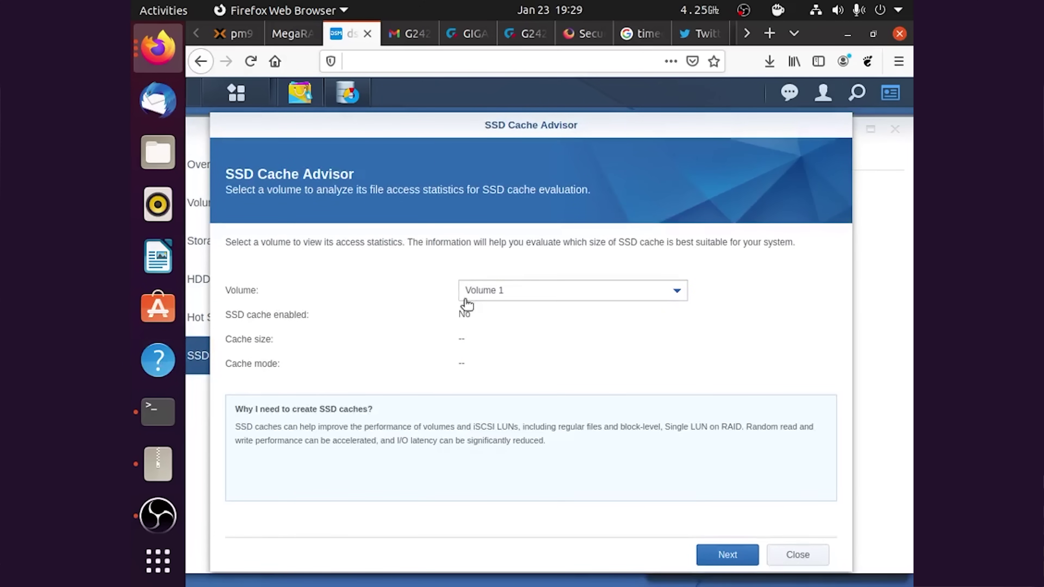
{"action": "left_click", "coordinate": [489, 291]}
{"action": "left_click", "coordinate": [504, 313]}
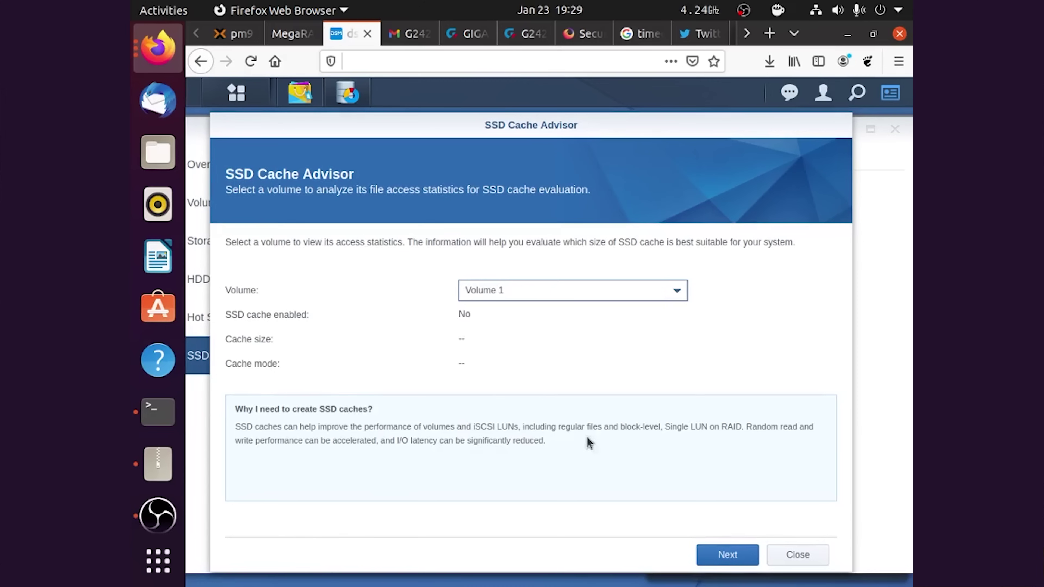
{"action": "left_click", "coordinate": [727, 551]}
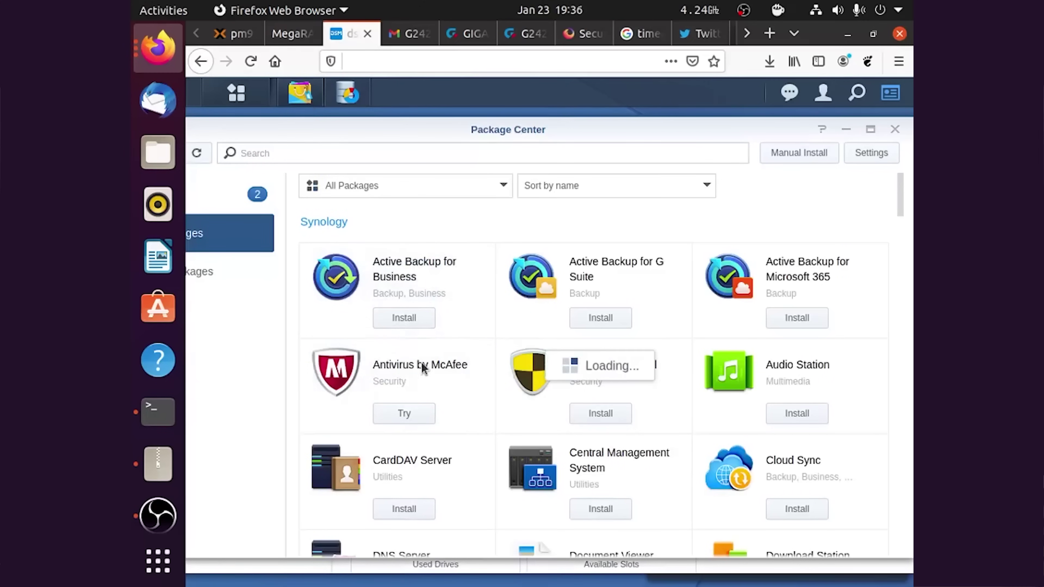
Install Surveillance Station with default settings, dismissing the another-package-installing error
{"action": "scroll", "coordinate": [493, 370], "scroll_direction": "down", "scroll_amount": 5}
{"action": "scroll", "coordinate": [682, 379], "scroll_direction": "down", "scroll_amount": 10}
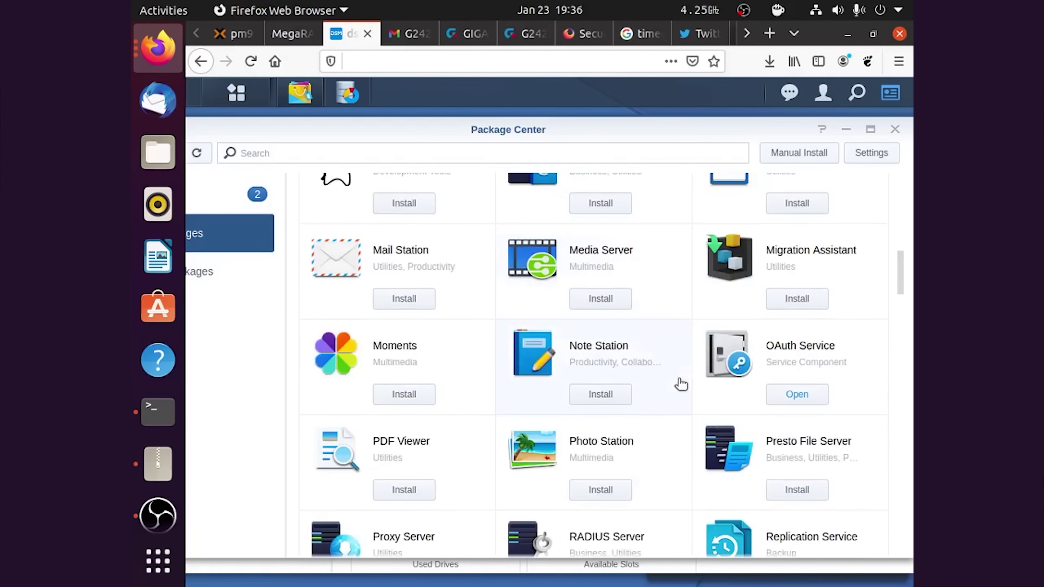
{"action": "left_click", "coordinate": [658, 428]}
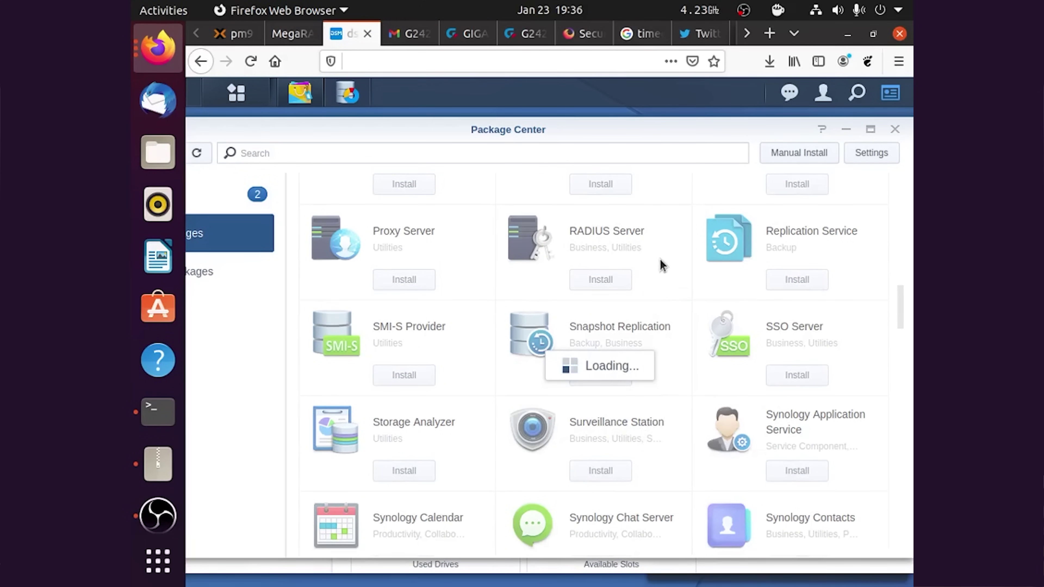
{"action": "left_click", "coordinate": [489, 354]}
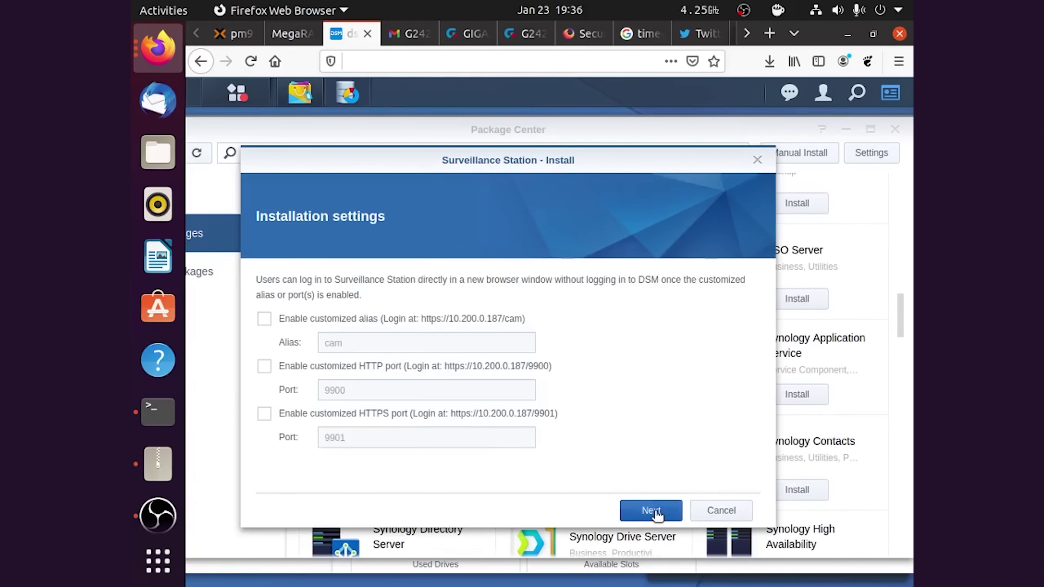
{"action": "left_click", "coordinate": [651, 510]}
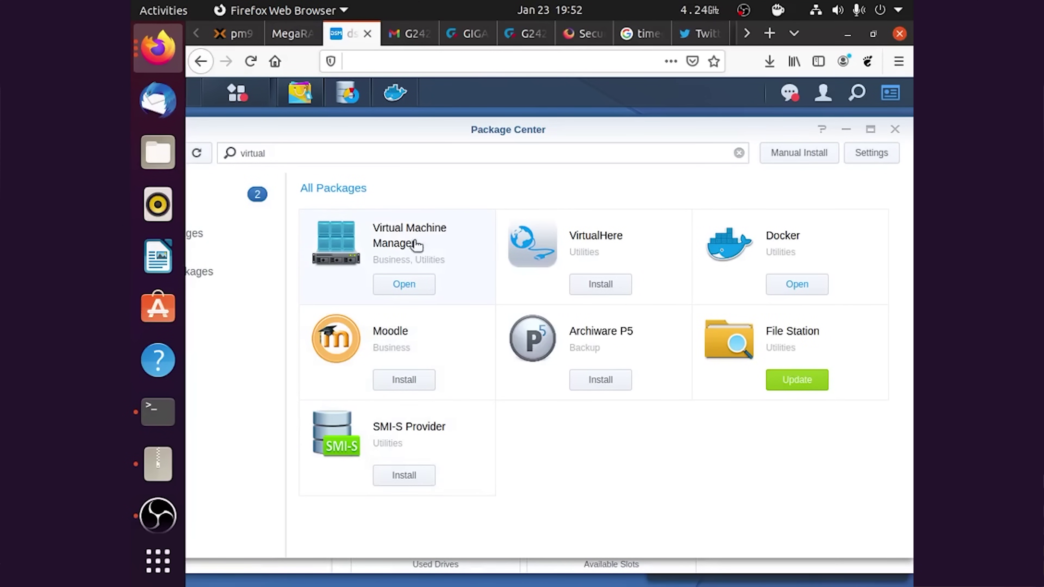
Launch Virtual Machine Manager, pass the host settings check and enable required network settings
{"action": "left_click", "coordinate": [404, 285]}
{"action": "left_click", "coordinate": [659, 532]}
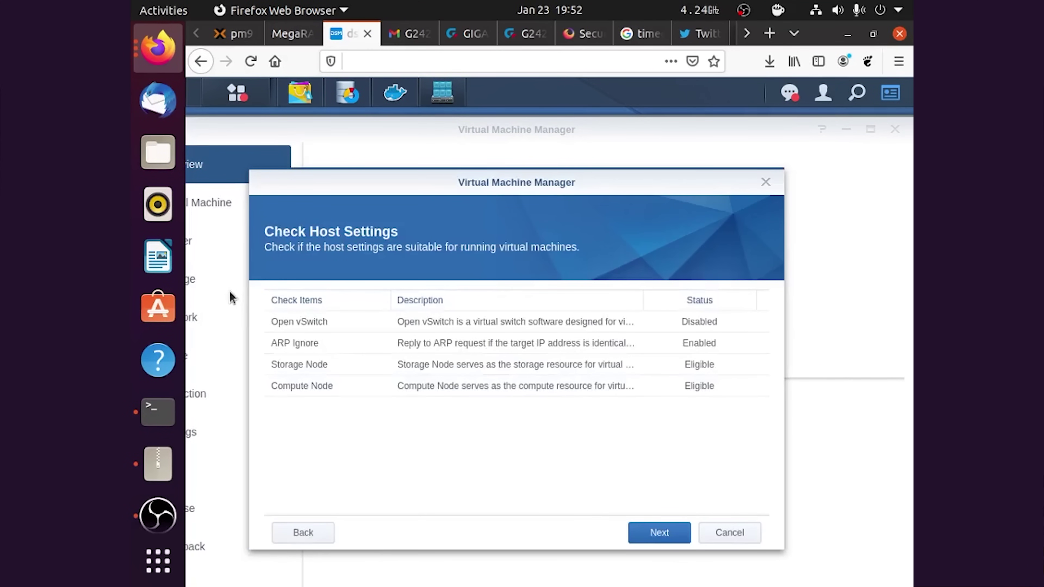
{"action": "left_click", "coordinate": [660, 532]}
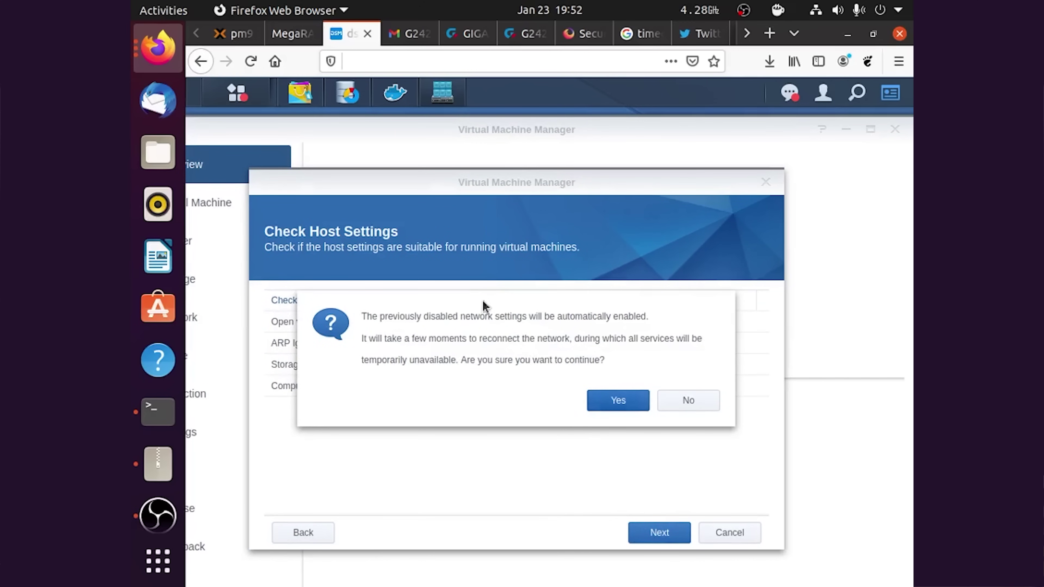
{"action": "left_click", "coordinate": [614, 401]}
Create the virtualization cluster on Volume 1, then start a new virtual machine
{"action": "left_click", "coordinate": [317, 321]}
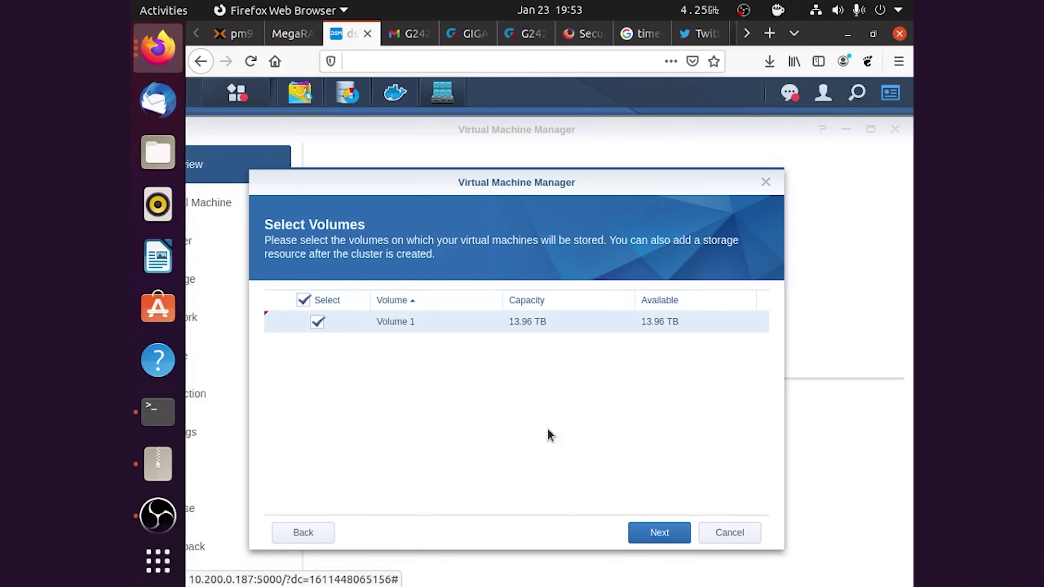
{"action": "left_click", "coordinate": [659, 532]}
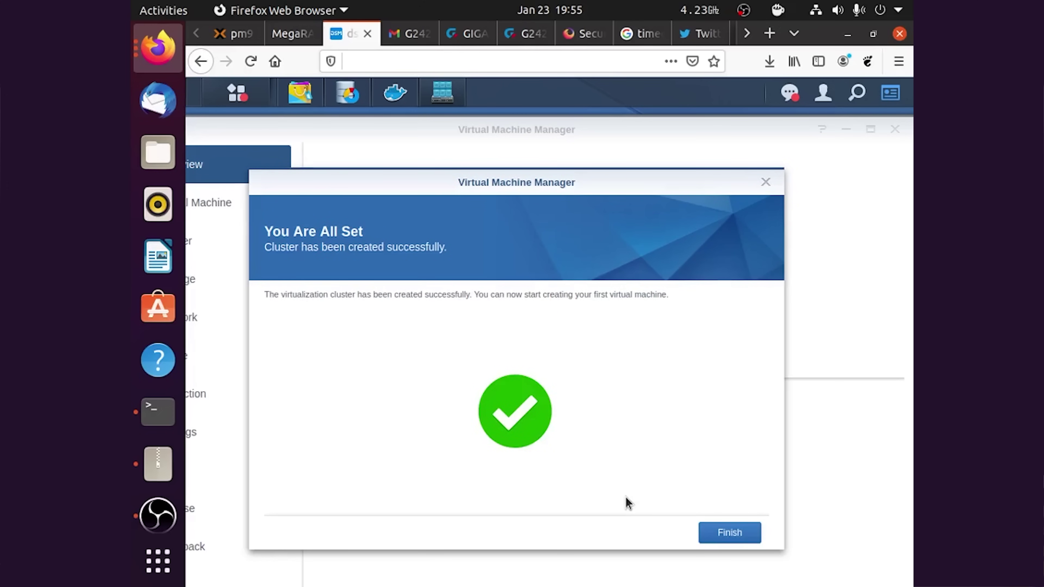
{"action": "left_click", "coordinate": [719, 539]}
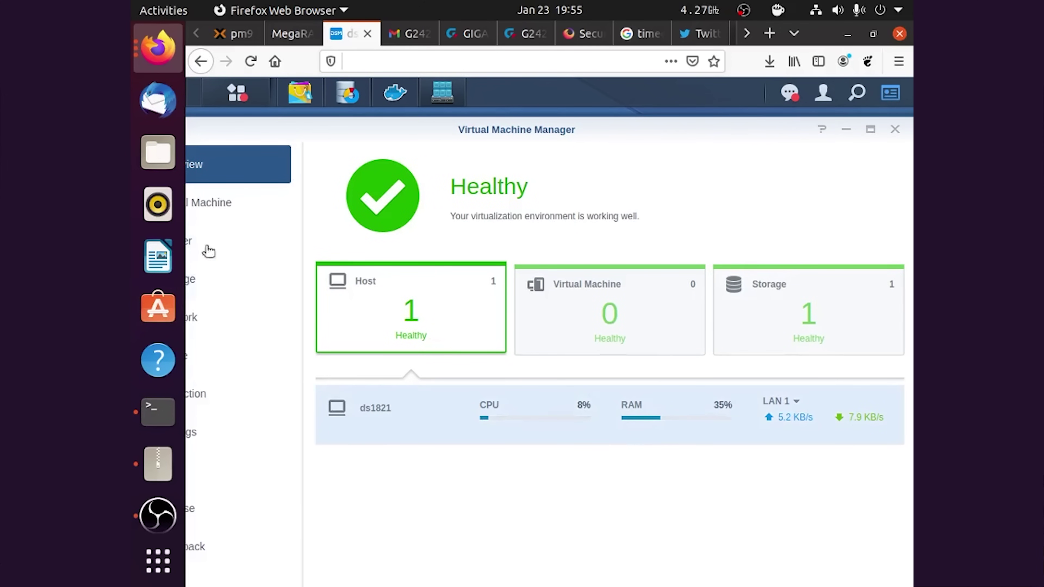
{"action": "left_click", "coordinate": [214, 202]}
{"action": "left_click", "coordinate": [348, 154]}
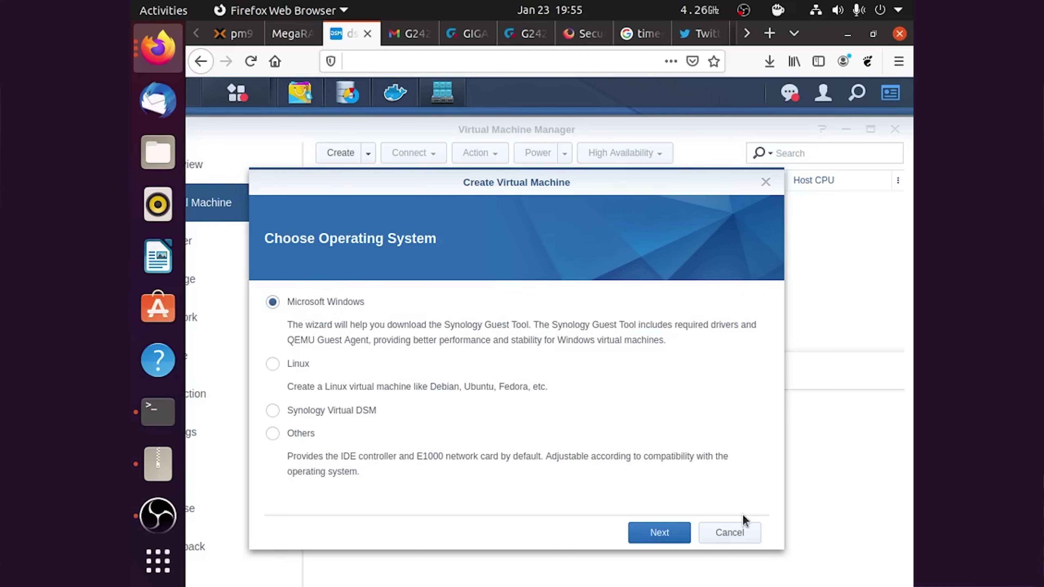
Cancel the wizard and browse the Storage, Network, Image, Settings and Log pages
{"action": "left_click", "coordinate": [738, 533]}
{"action": "left_click", "coordinate": [229, 279]}
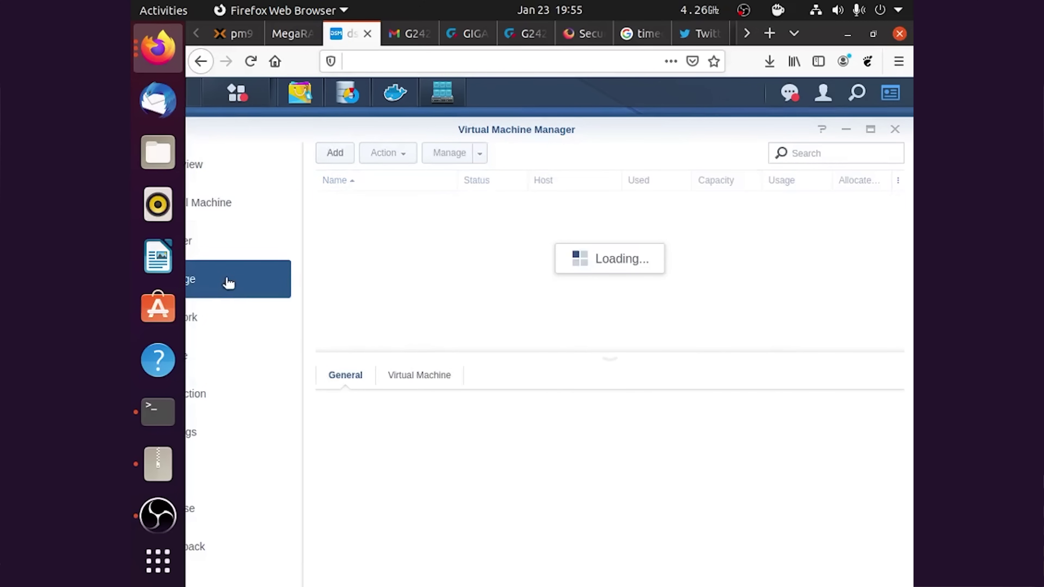
{"action": "left_click", "coordinate": [229, 314]}
{"action": "left_click", "coordinate": [237, 364]}
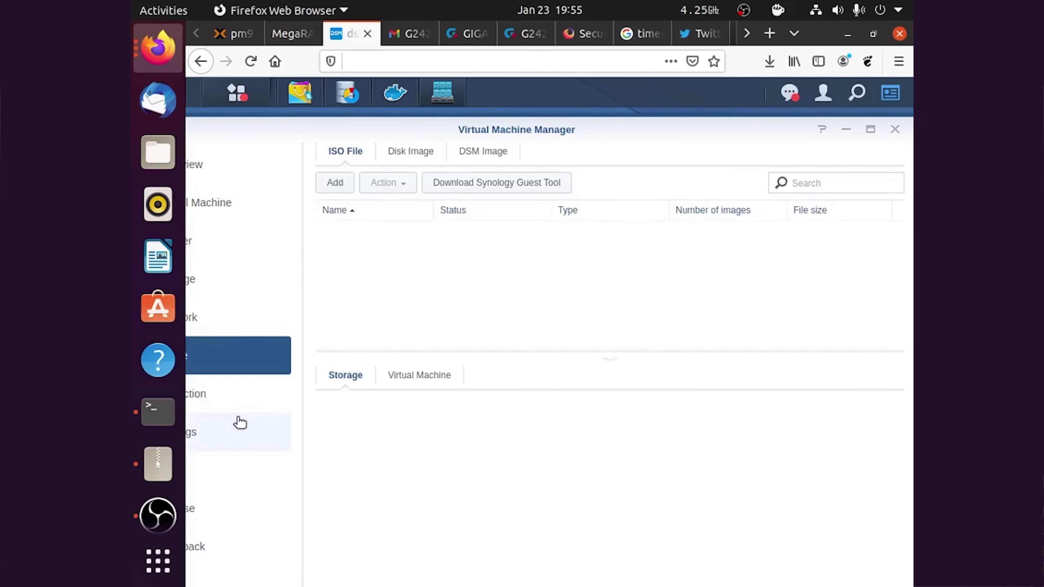
{"action": "left_click", "coordinate": [240, 416]}
{"action": "left_click", "coordinate": [237, 463]}
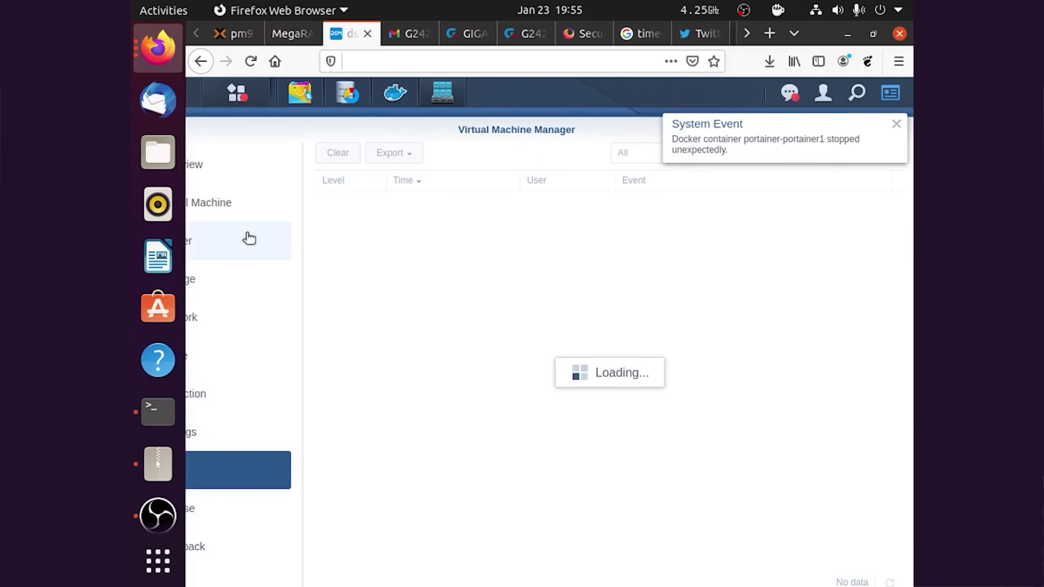
{"action": "left_click", "coordinate": [230, 167]}
{"action": "left_click", "coordinate": [230, 202]}
Create the homeAssistant VM with default OS and storage and a 10 GB virtual disk
{"action": "left_click", "coordinate": [341, 152]}
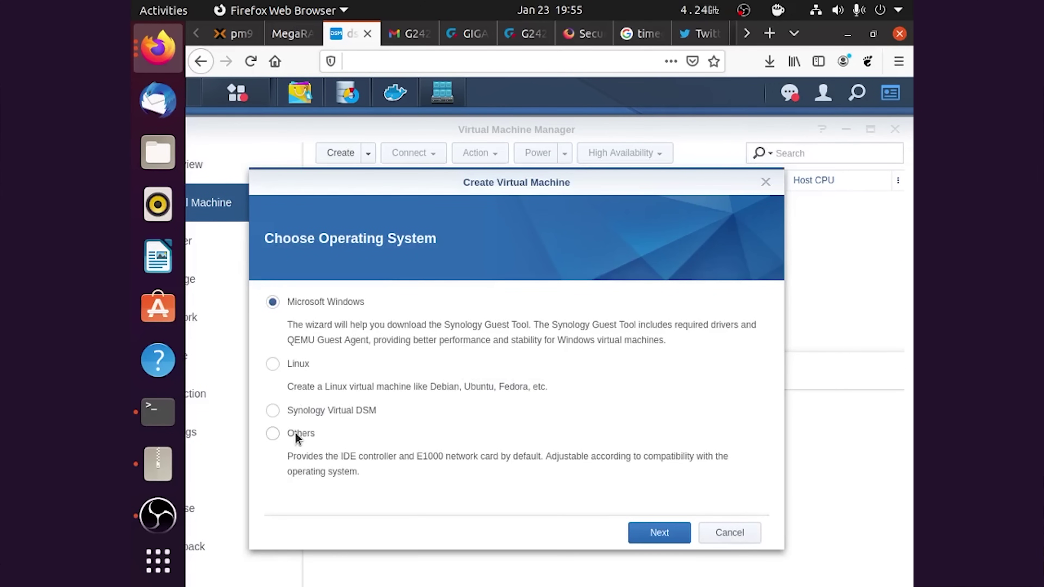
{"action": "left_click", "coordinate": [658, 533]}
{"action": "left_click", "coordinate": [654, 531]}
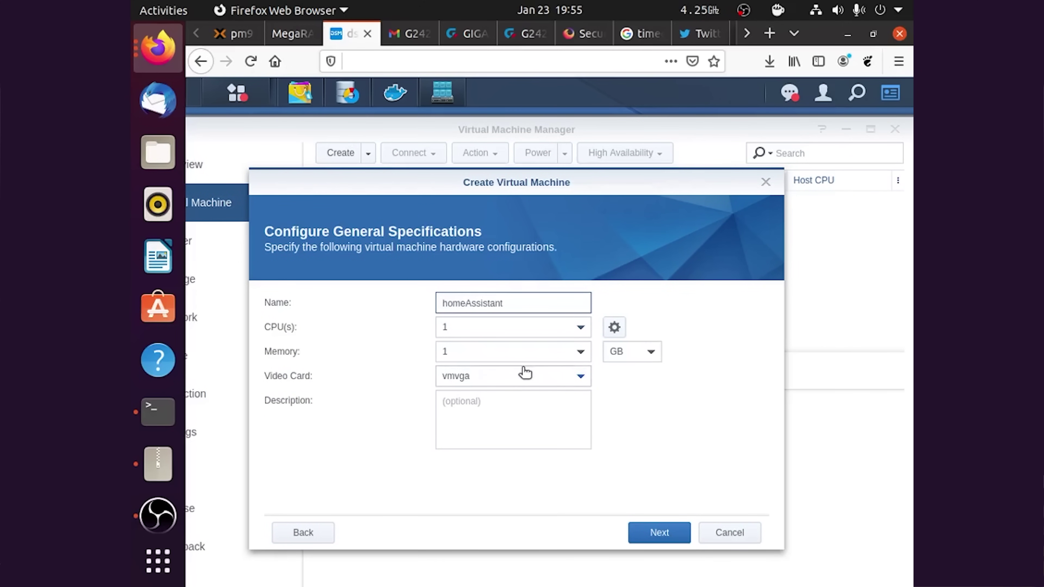
{"action": "left_click", "coordinate": [678, 537]}
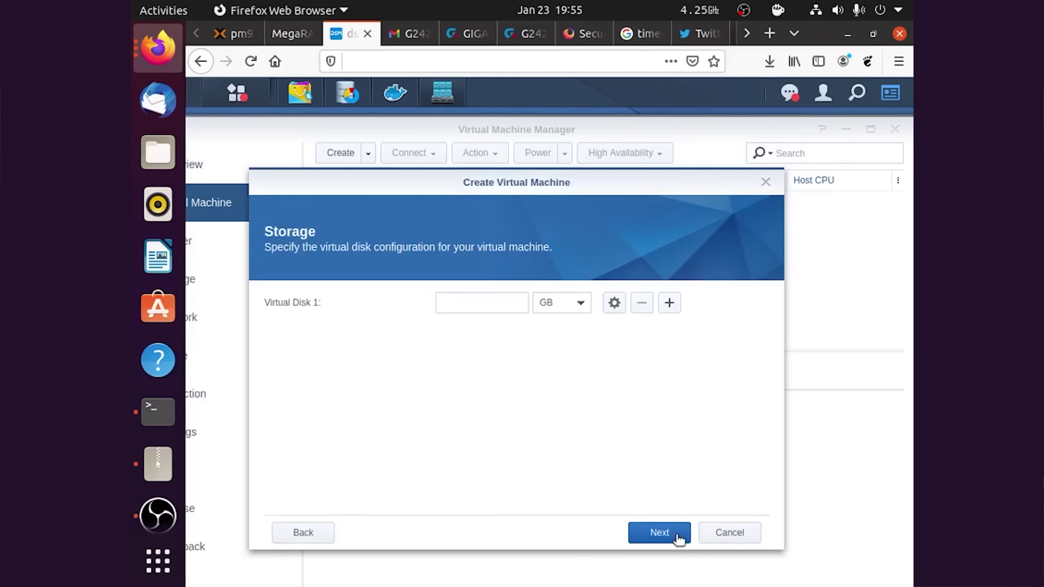
{"action": "left_click", "coordinate": [511, 305]}
{"action": "type", "text": "10"}
{"action": "left_click", "coordinate": [658, 532]}
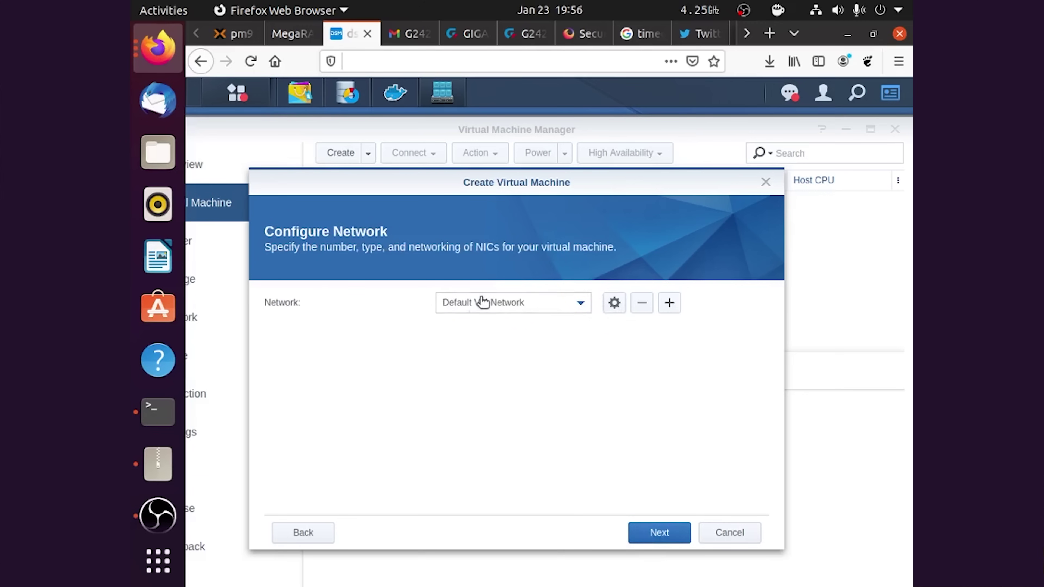
Keep the default network and set the virtual USB controller to USB 2.0
{"action": "left_click", "coordinate": [487, 302]}
{"action": "left_click", "coordinate": [510, 327]}
{"action": "left_click", "coordinate": [657, 532]}
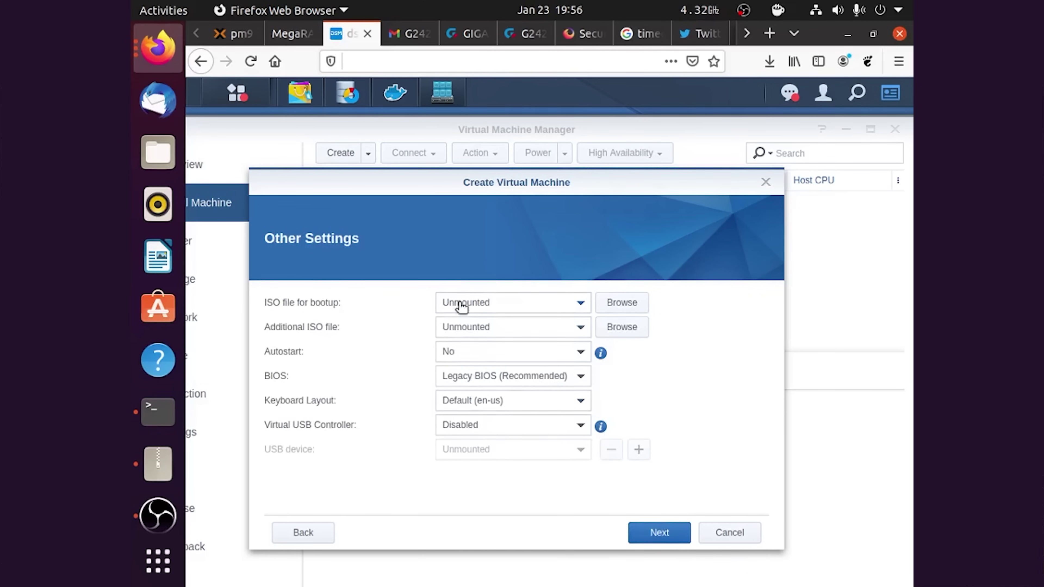
{"action": "left_click", "coordinate": [467, 426]}
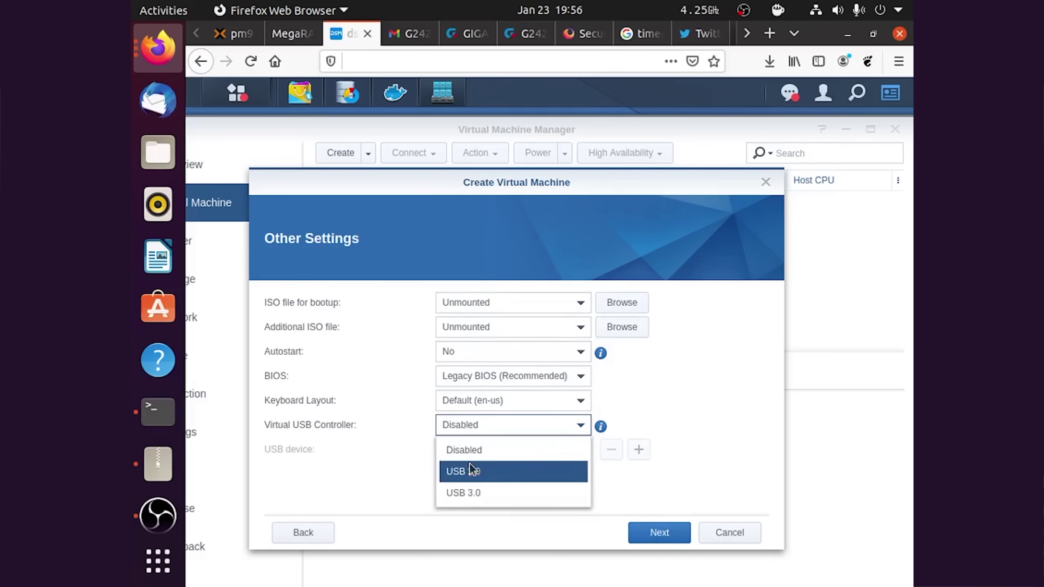
{"action": "left_click", "coordinate": [469, 472]}
Adjust the USB device rows to two slots, keeping the USB 2.0 controller
{"action": "left_click", "coordinate": [500, 452]}
{"action": "left_click", "coordinate": [492, 495]}
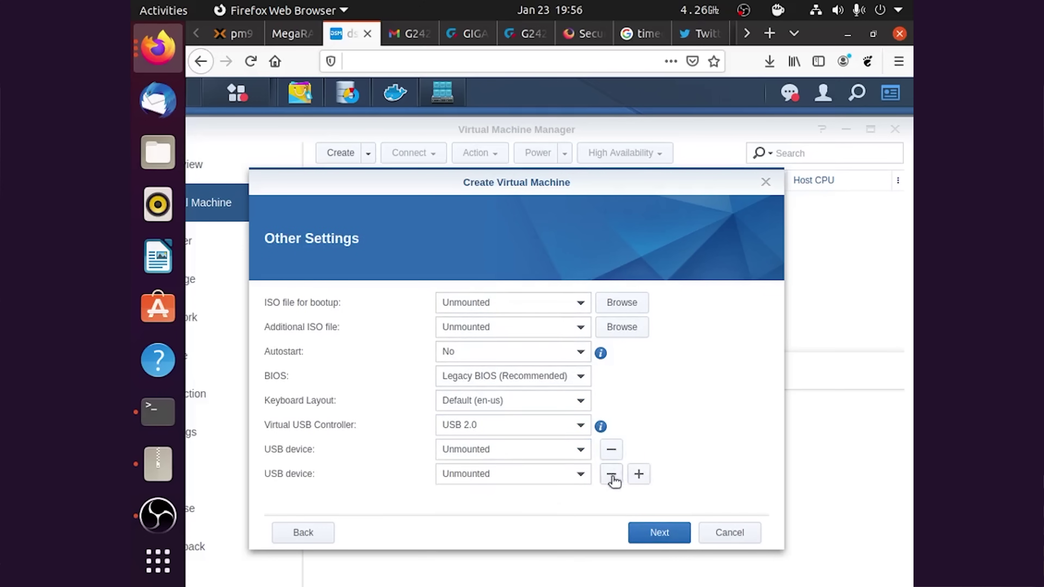
{"action": "left_click", "coordinate": [499, 449]}
{"action": "left_click", "coordinate": [499, 449]}
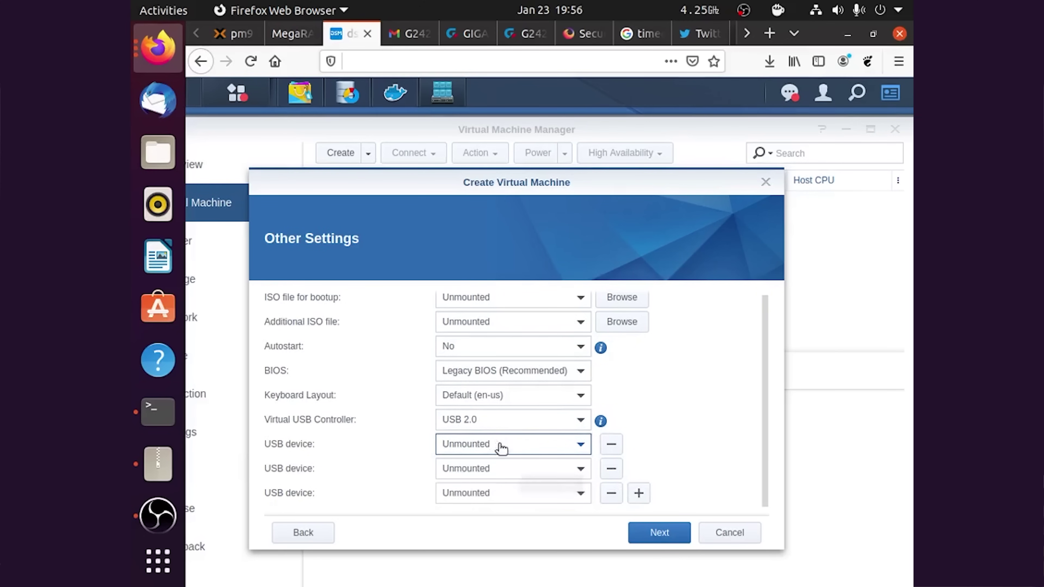
{"action": "left_click", "coordinate": [534, 428]}
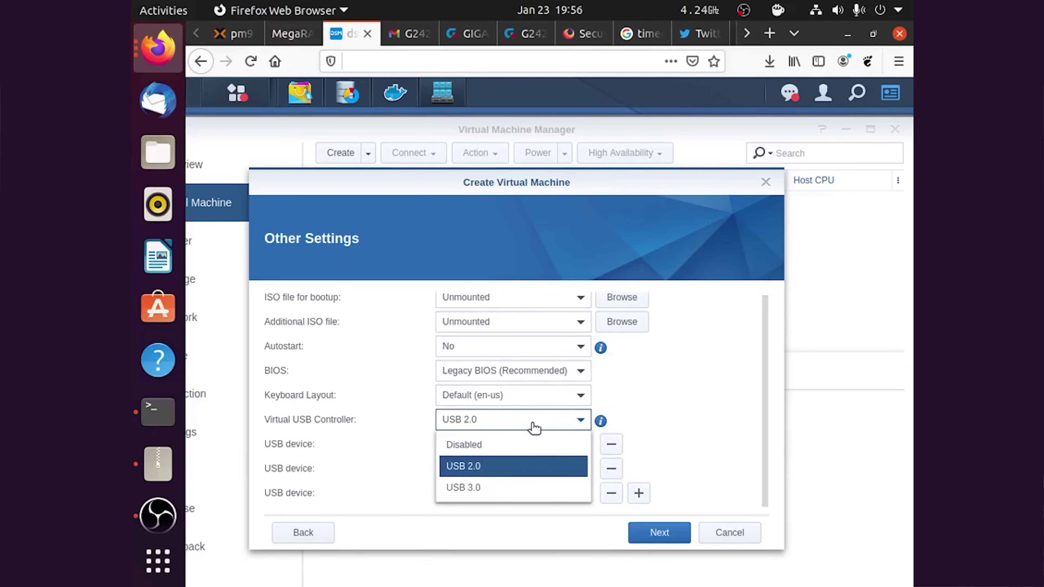
{"action": "left_click", "coordinate": [533, 428]}
{"action": "left_click", "coordinate": [612, 493]}
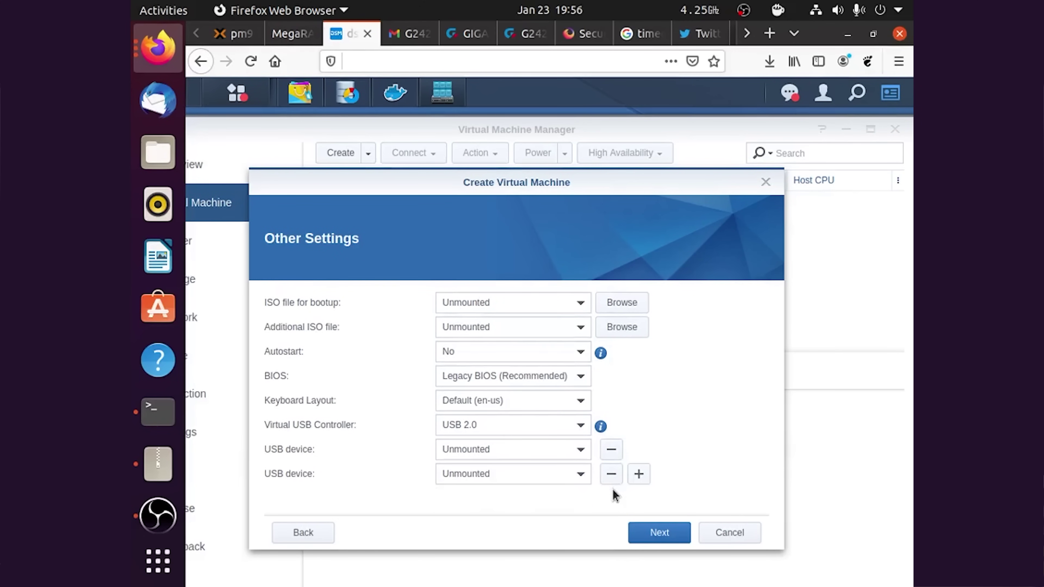